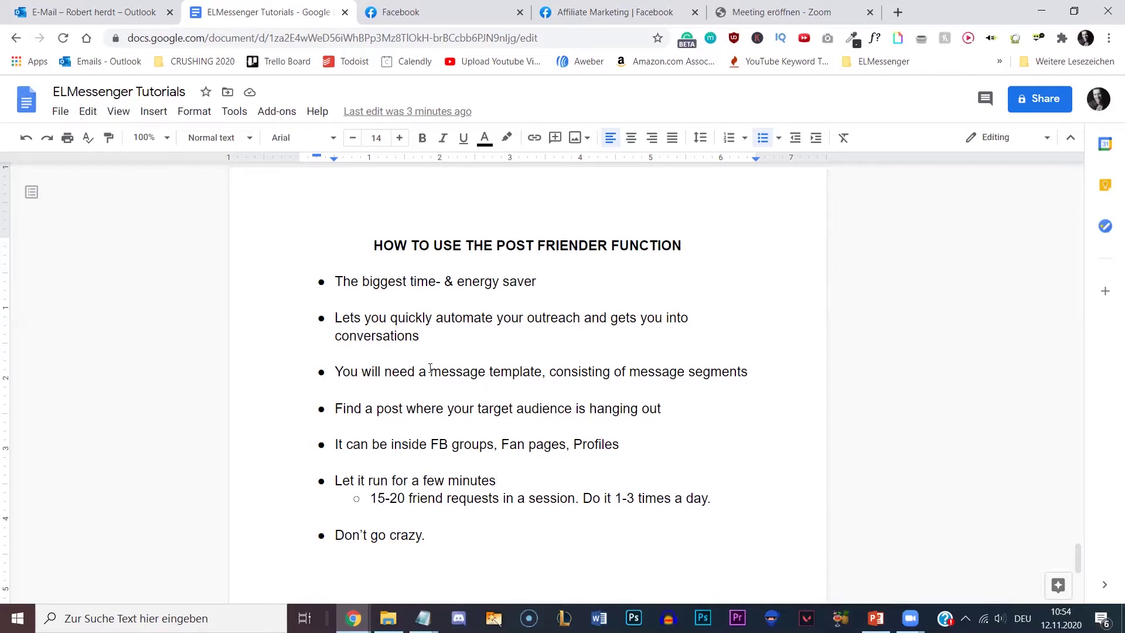
Go over the message template point in the tutorial document, and view the Affiliate Marketing group and the Facebook feed
left_click_drag(430, 371, 750, 372)
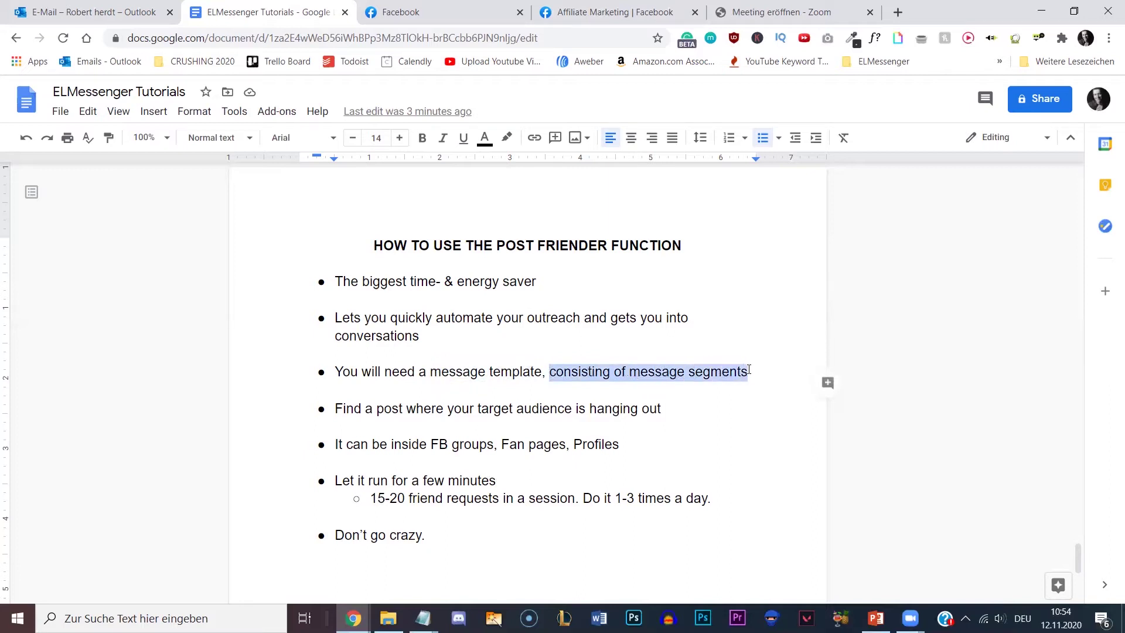
left_click(750, 371)
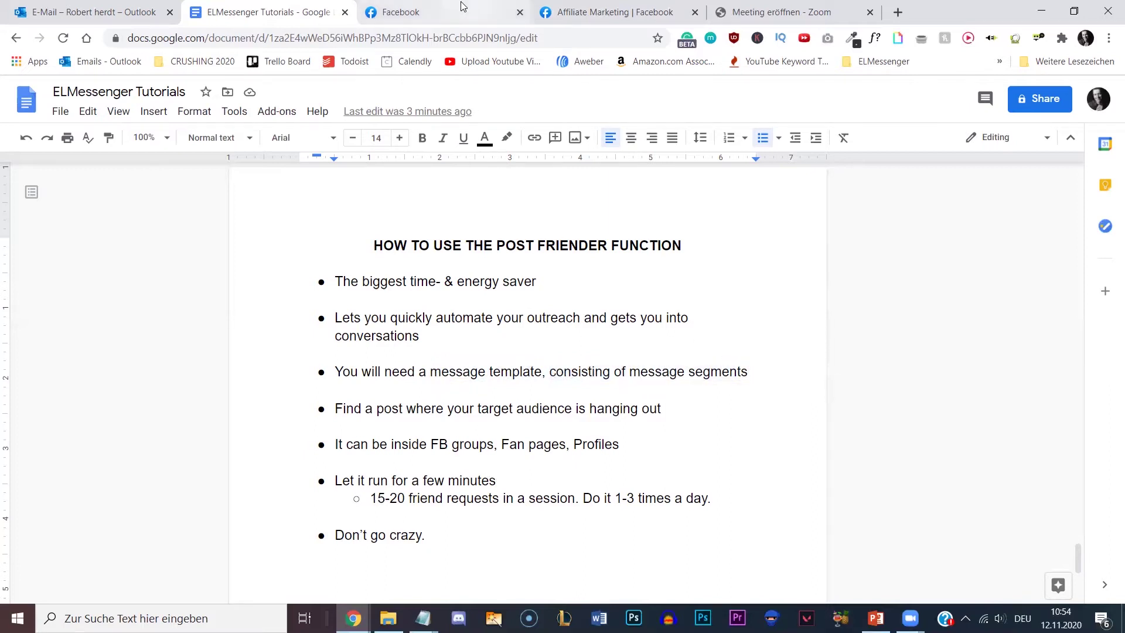
left_click(461, 9)
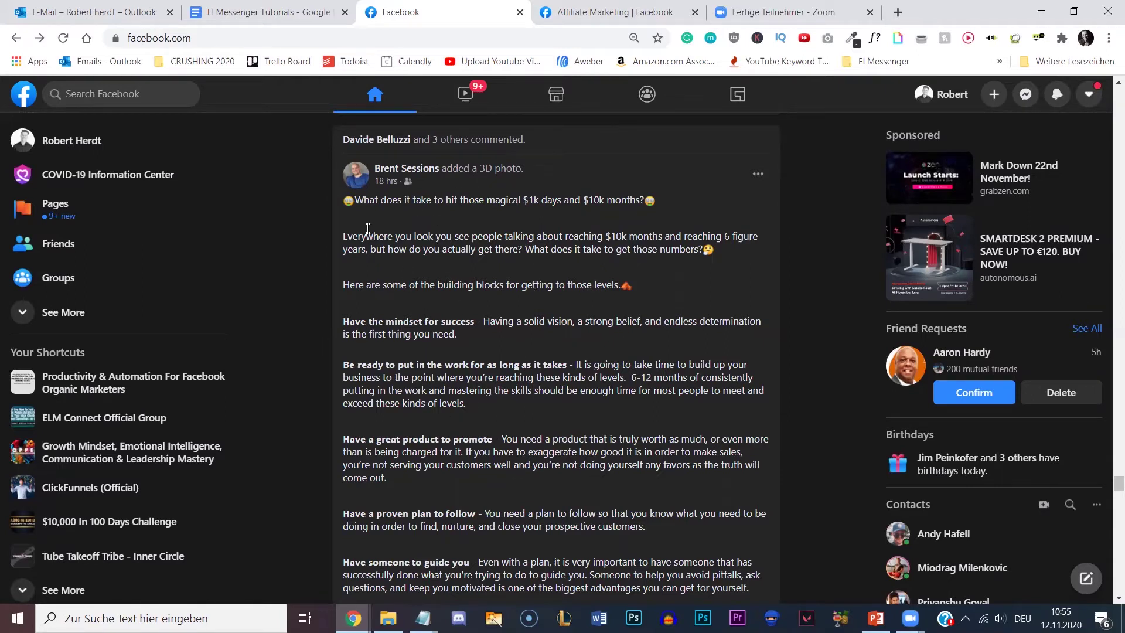
left_click(610, 10)
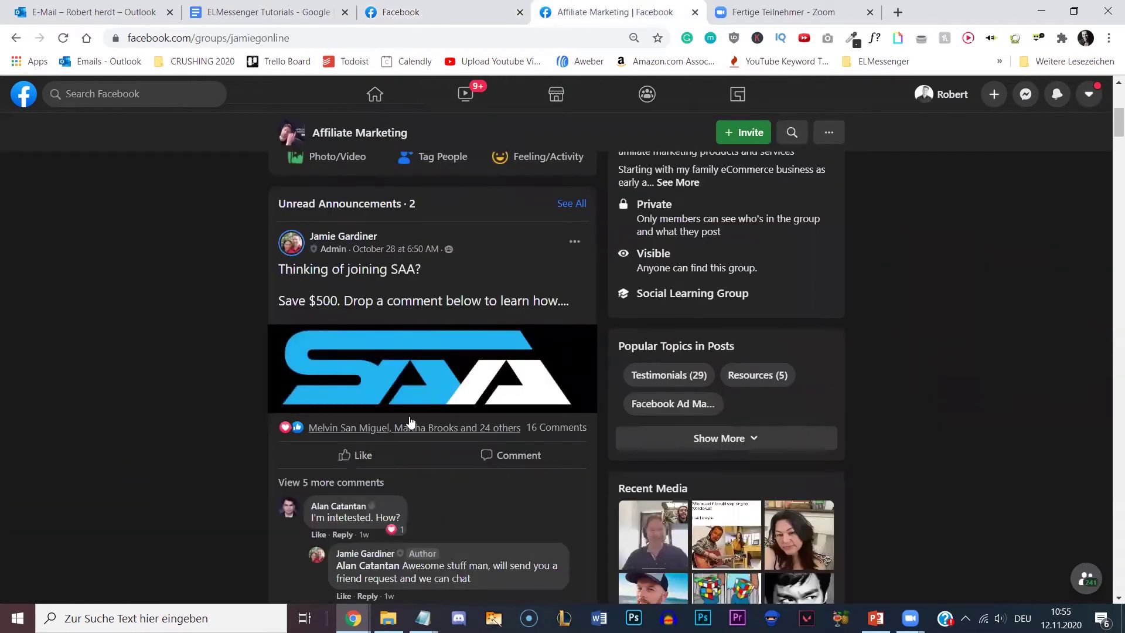
left_click(450, 9)
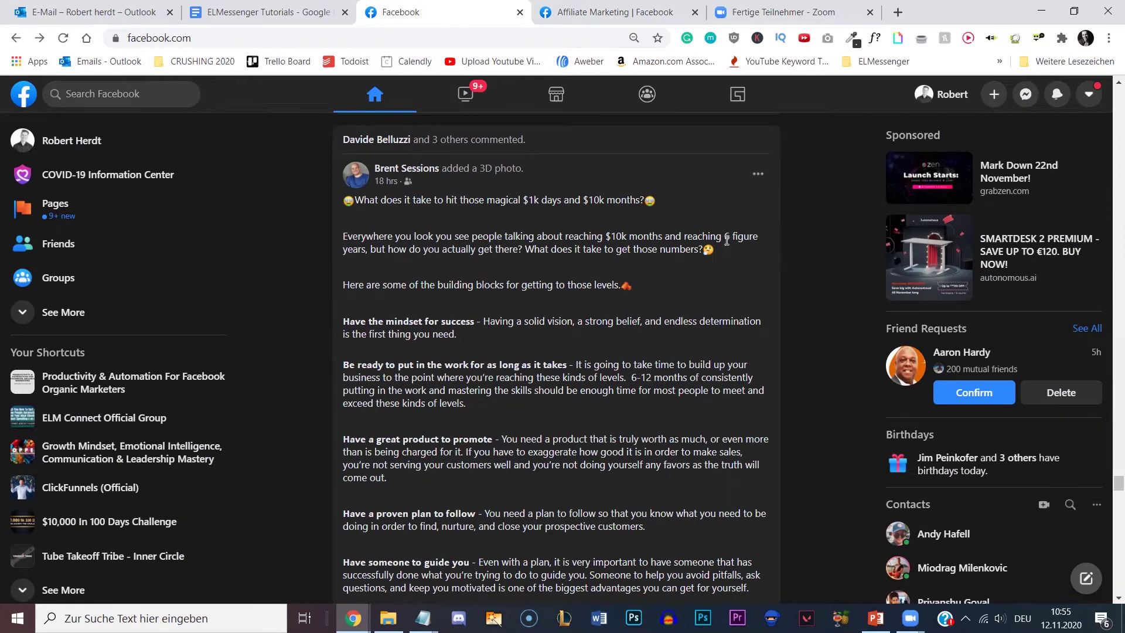
Open the Affiliate Marketer tag in the ELMessenger Pro extension and view its message segments
left_click(1037, 39)
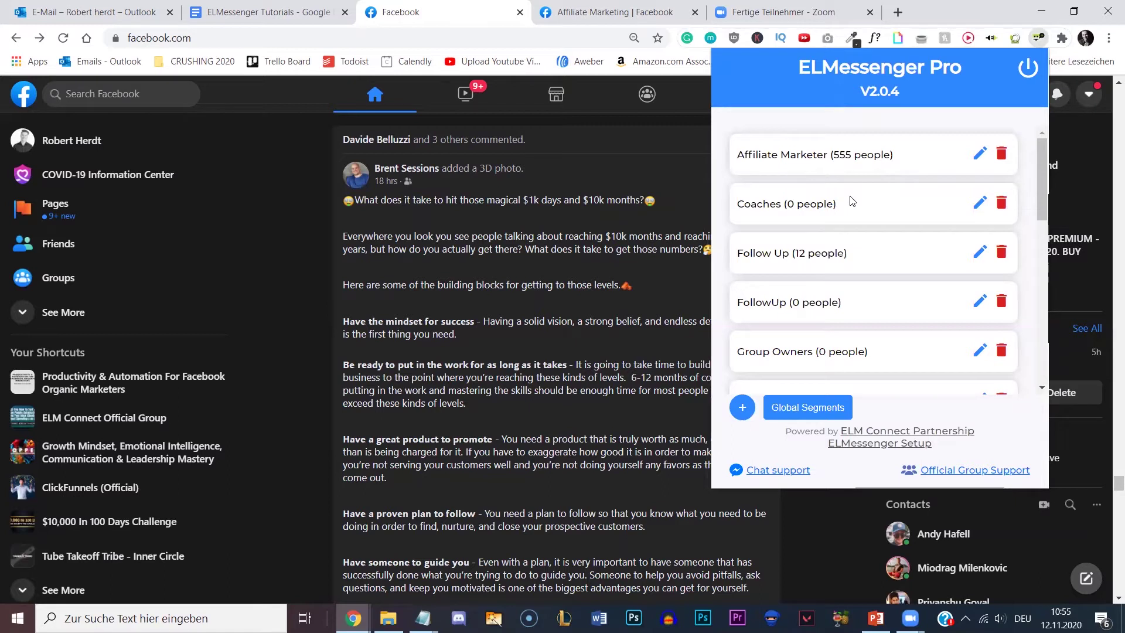
left_click_drag(738, 154, 897, 155)
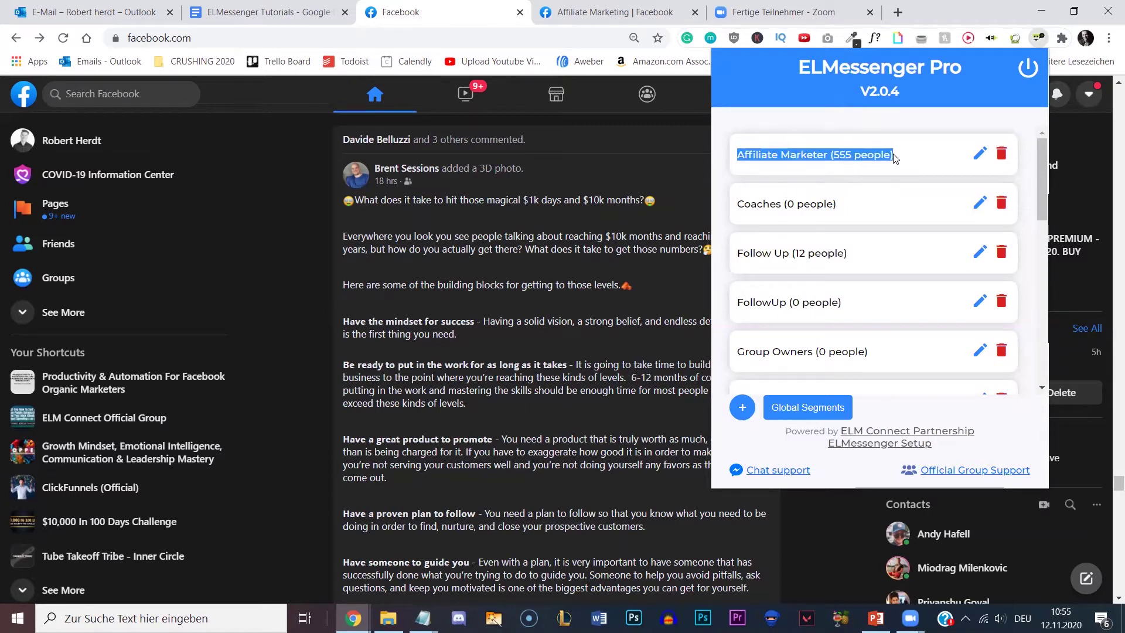
left_click(814, 156)
left_click(979, 155)
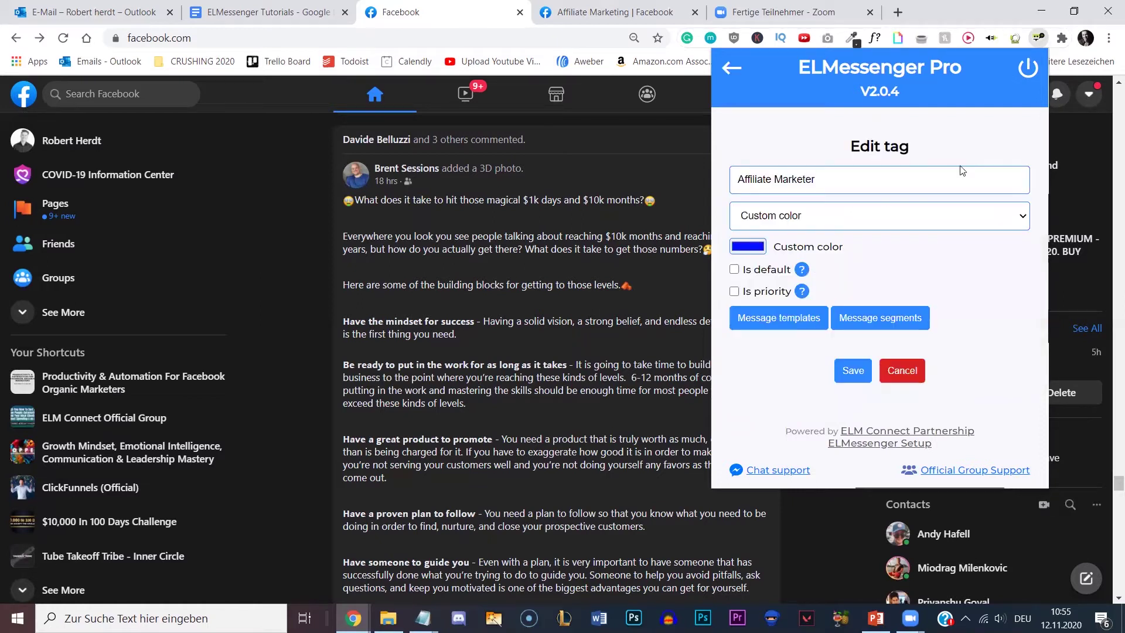
left_click(861, 321)
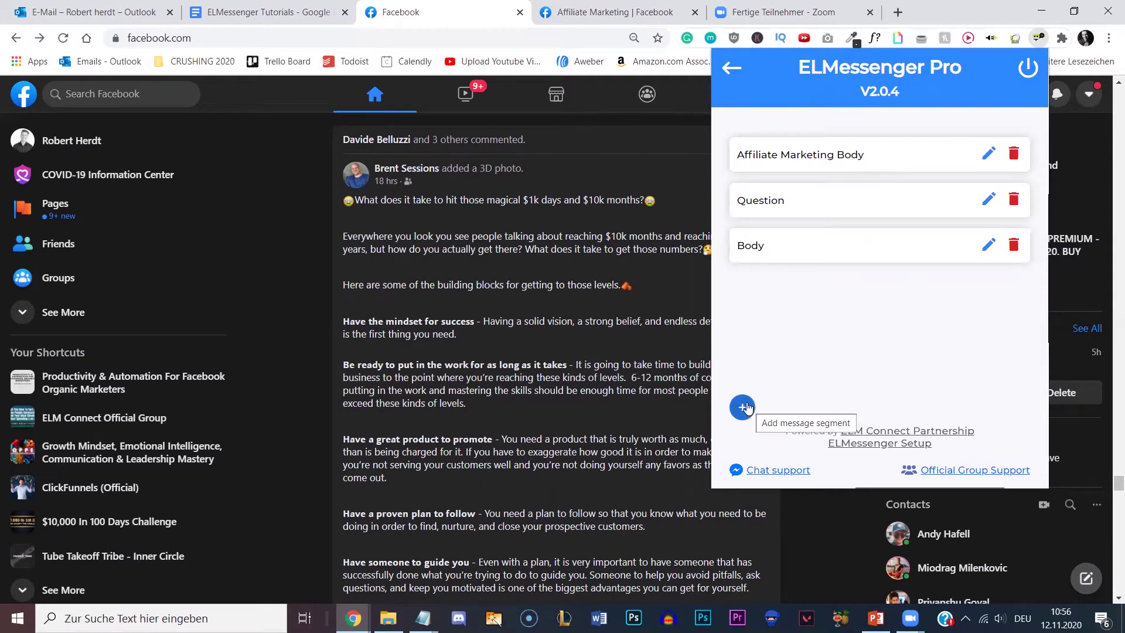
Examine the greeting variations in the global segment Intro
left_click(751, 89)
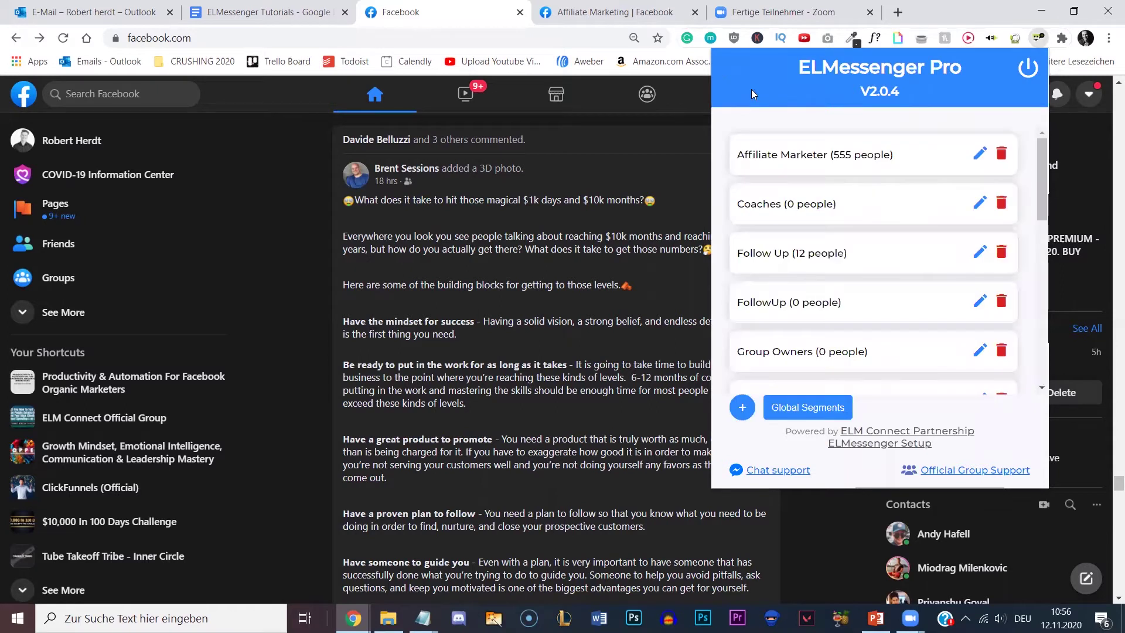
left_click(807, 407)
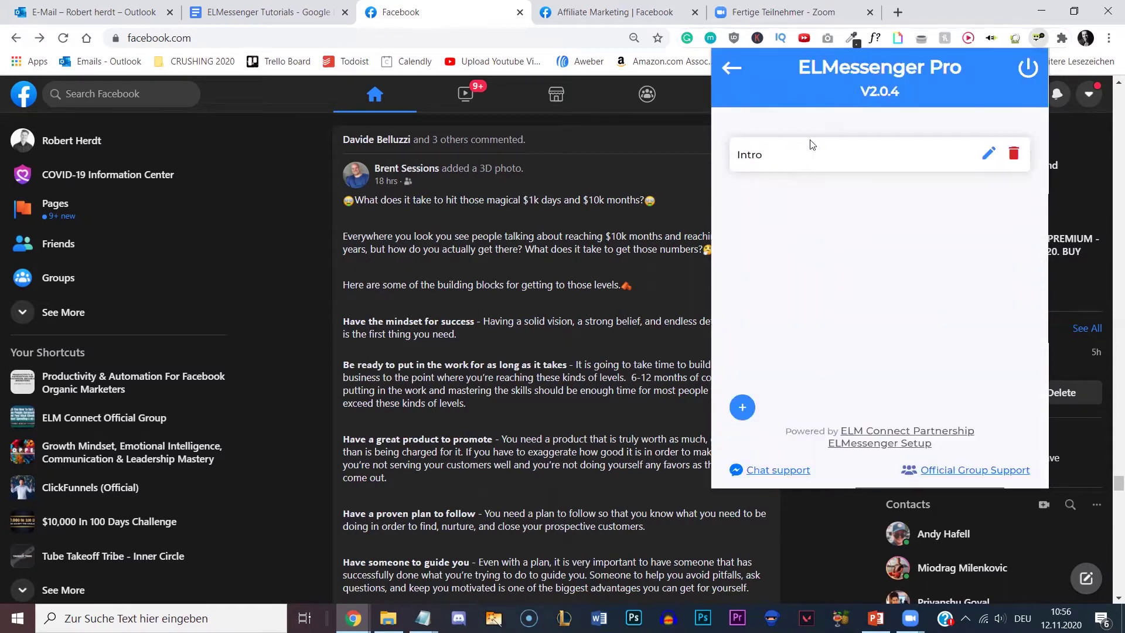
left_click(983, 154)
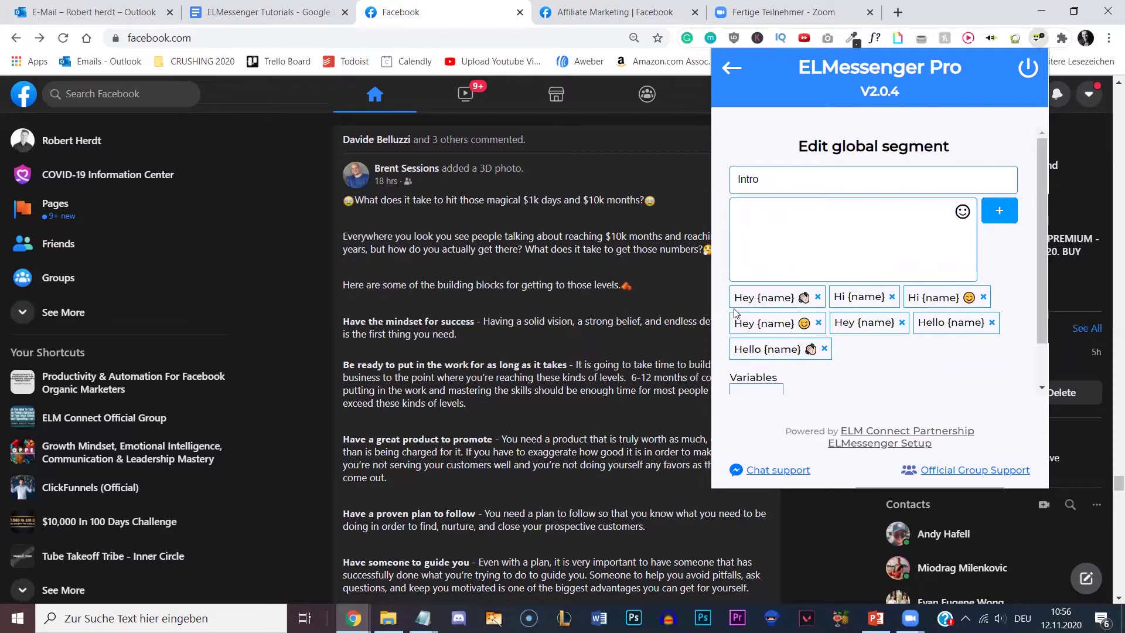
left_click(747, 87)
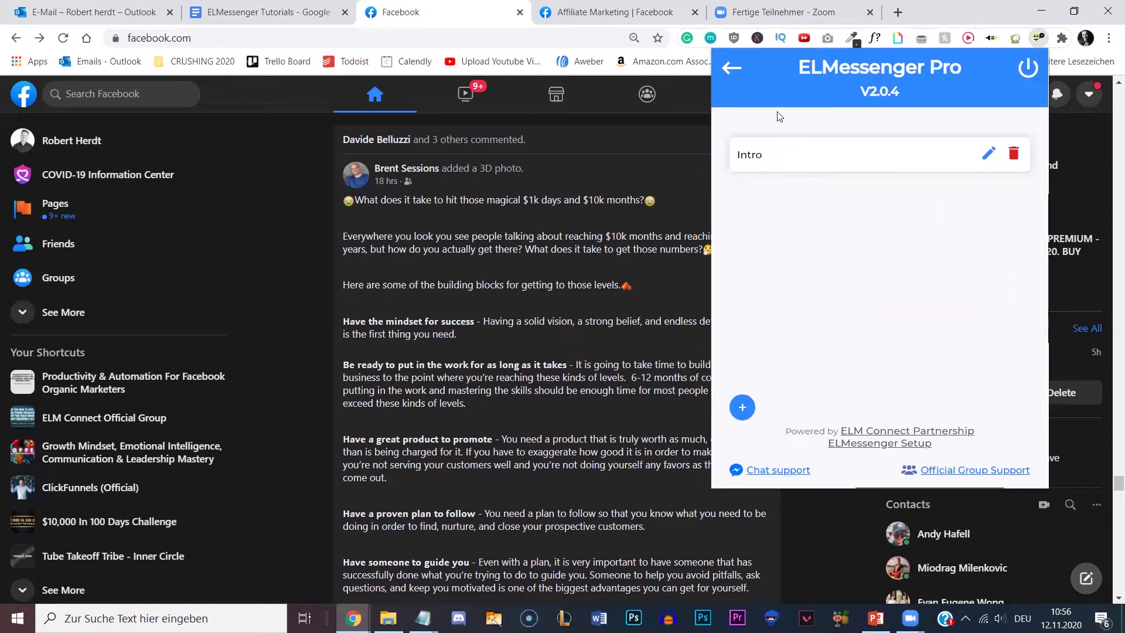
Return to the Affiliate Marketer tag for editing and bring up its list of message segments
left_click(759, 86)
left_click(978, 154)
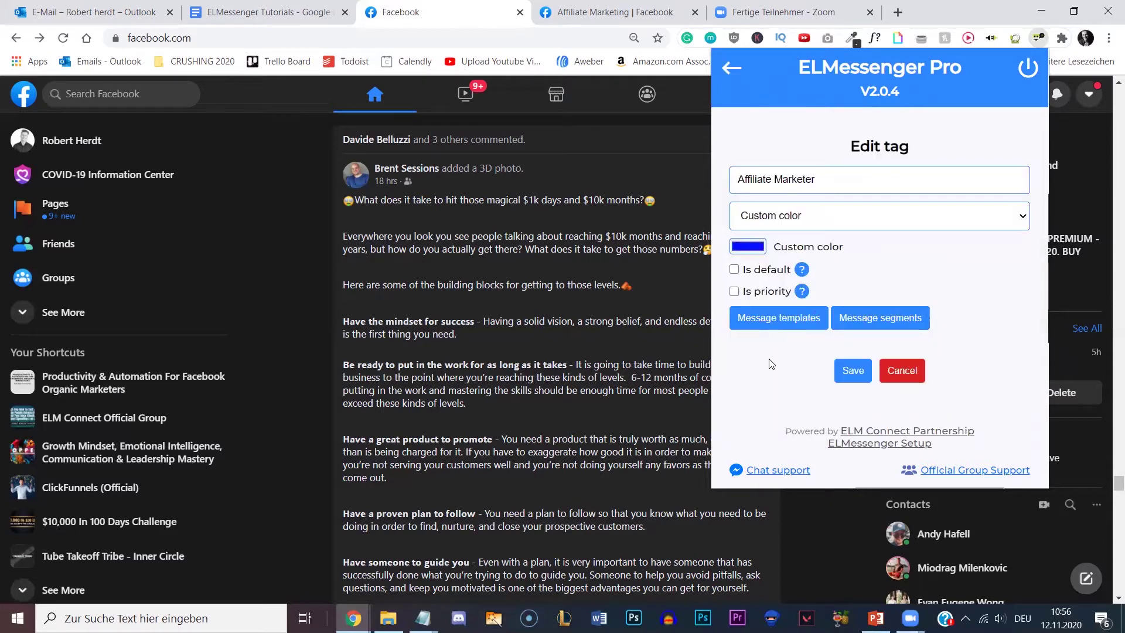
left_click(866, 322)
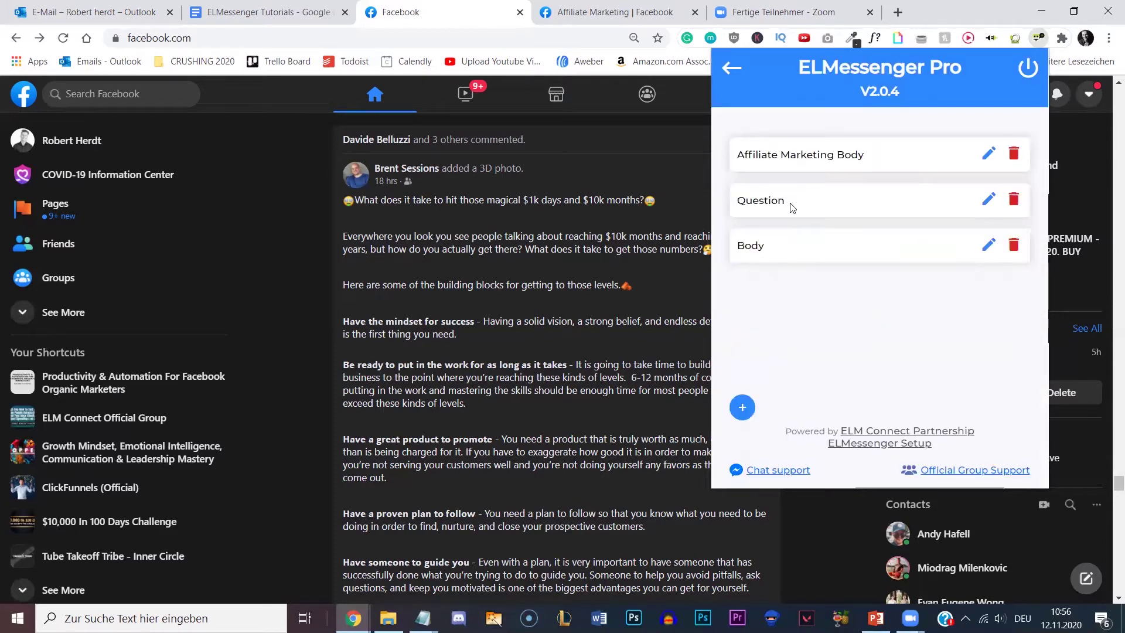
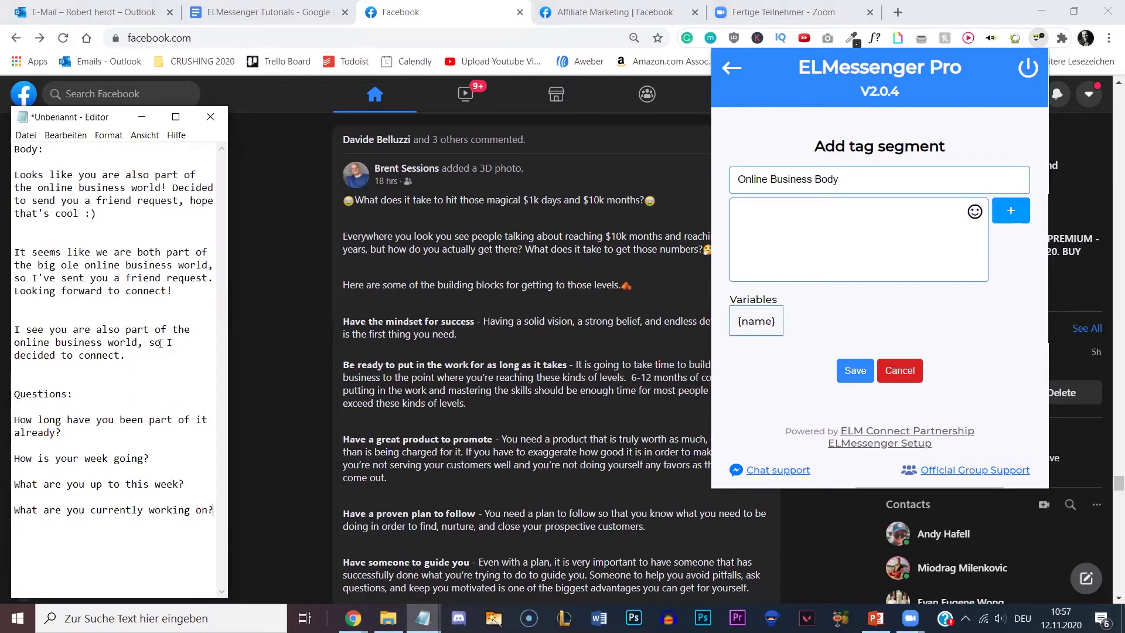
Copy the notes' first body text, beginning "Looks like you are also part of the online business world!", into the Online Business Body segment
left_click_drag(140, 358, 14, 169)
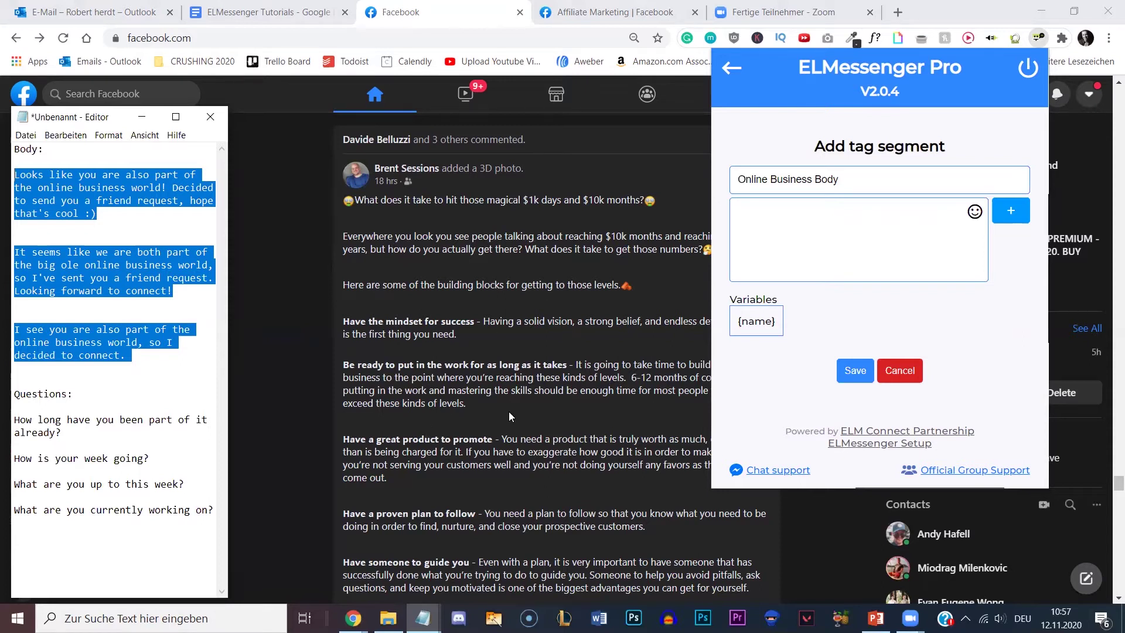
left_click_drag(97, 213, 10, 174)
key("ctrl+c")
left_click(829, 266)
key("ctrl+v")
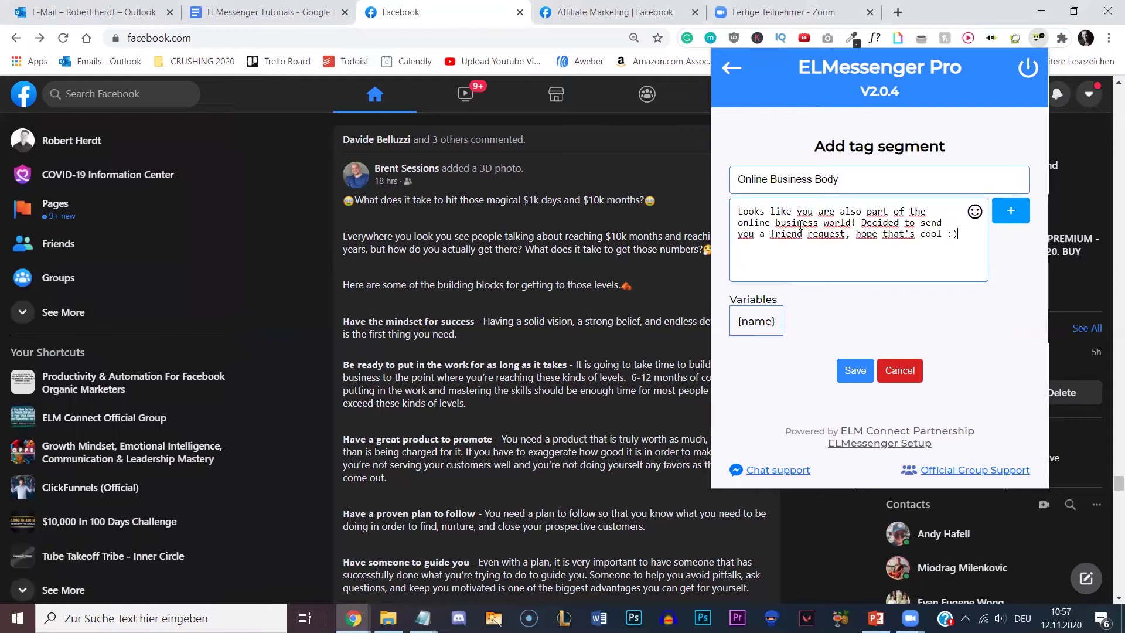
Replace the closing ":)" with a smiling emoji and add the text as a variation of the segment
key("shift+Left")
key("shift+Left")
left_click(974, 212)
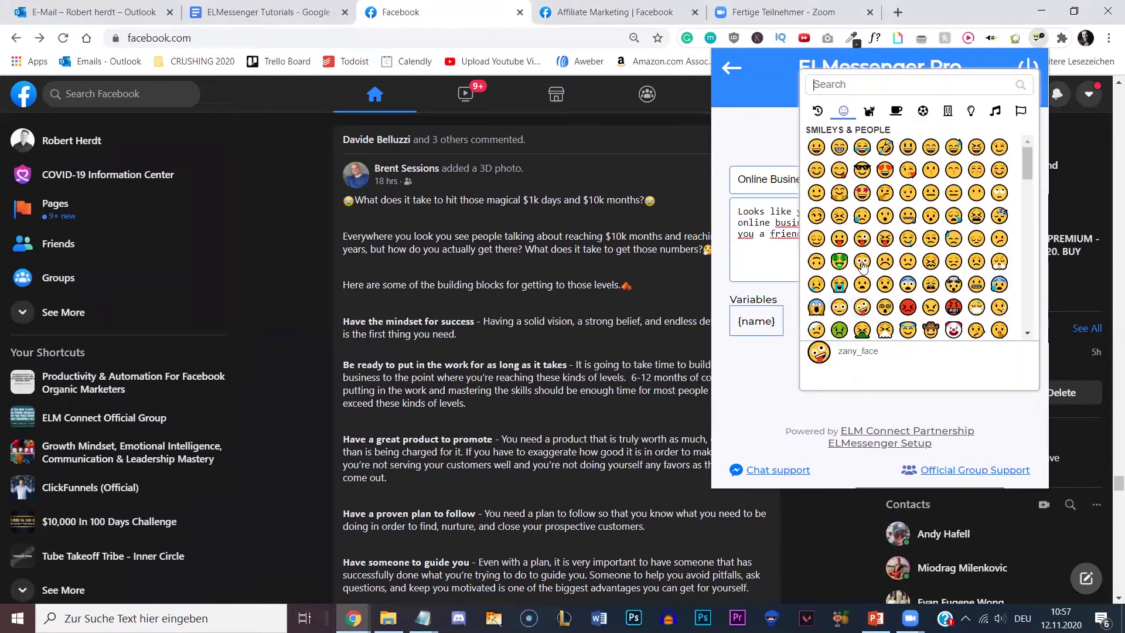
left_click(816, 170)
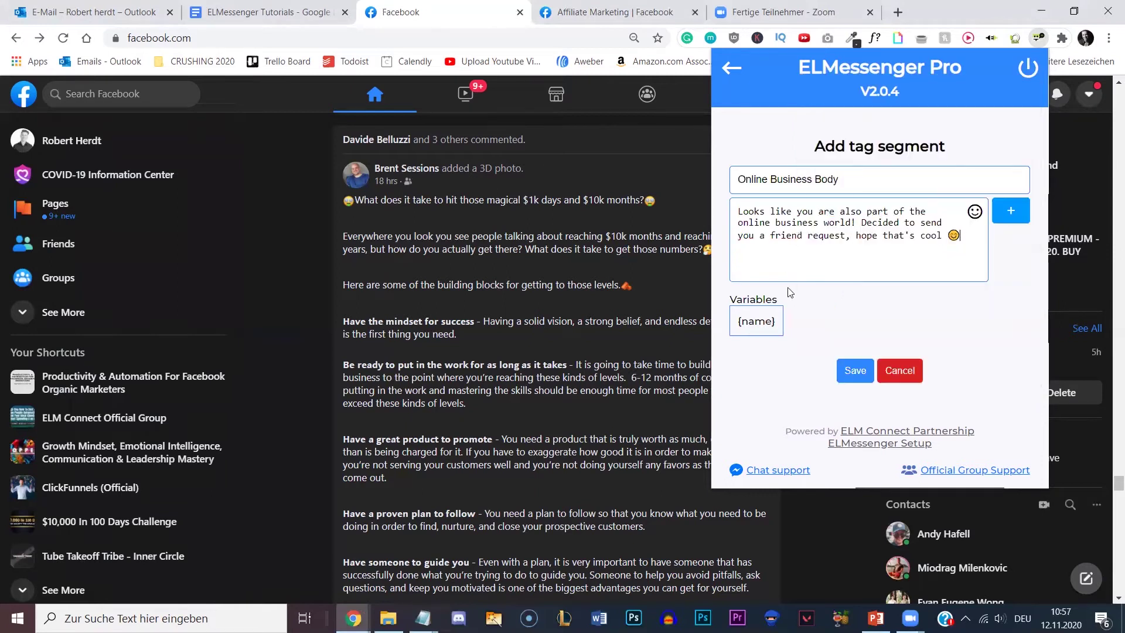
left_click(1014, 214)
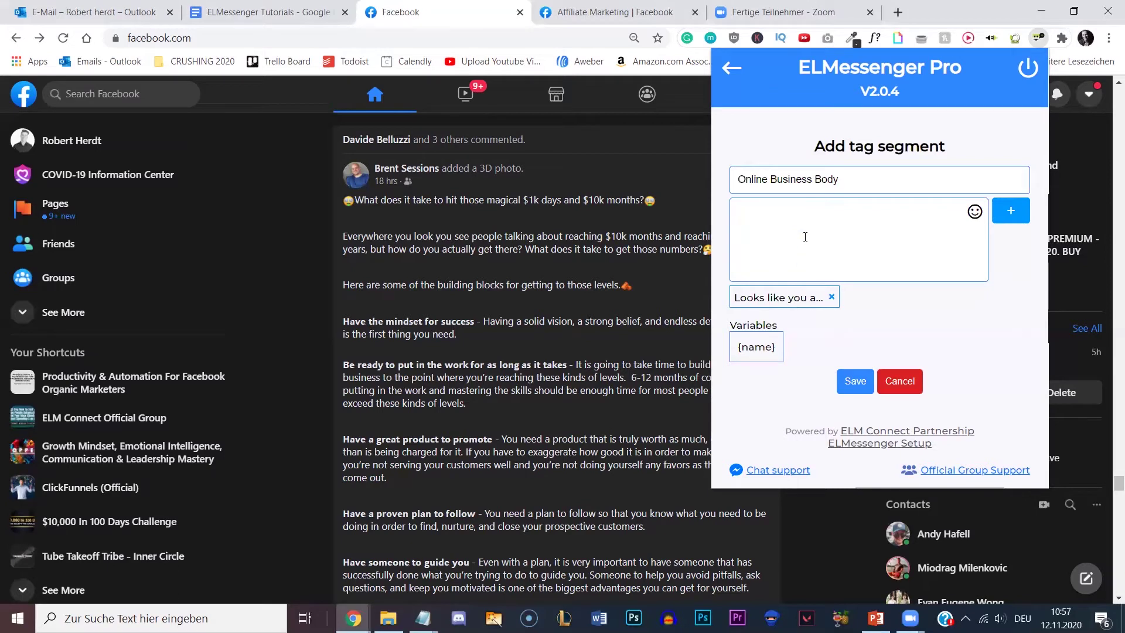
Add the notes' second body text, beginning "It seems like we are both part of the big ole online business world", as a variation
key("alt+Tab")
left_click_drag(173, 291, 15, 253)
key("ctrl+c")
left_click(680, 307)
left_click(749, 213)
key("ctrl+v")
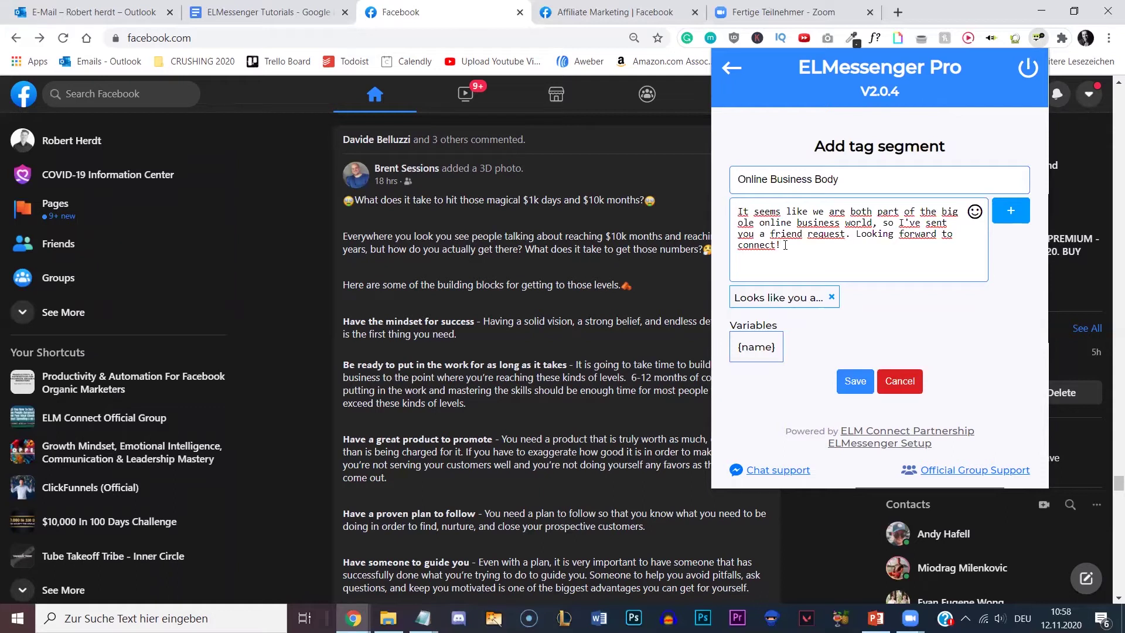
left_click(1010, 210)
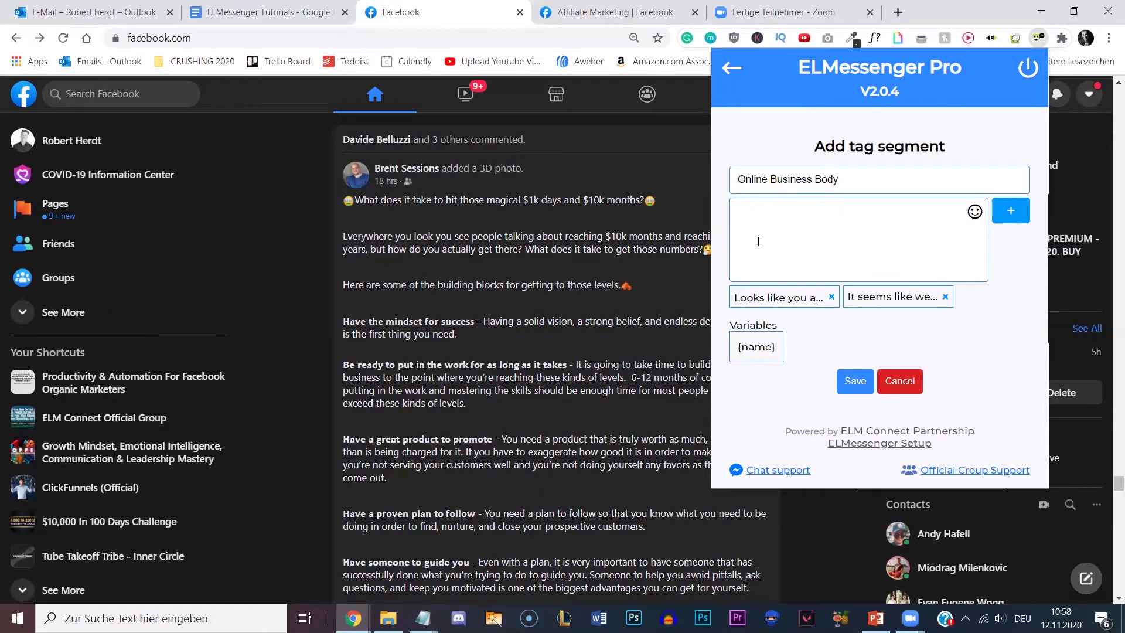
Add "I see you are also part of the online business world, so I decided to connect." as a variation and save the segment
key("alt+Tab")
left_click_drag(143, 355, 14, 329)
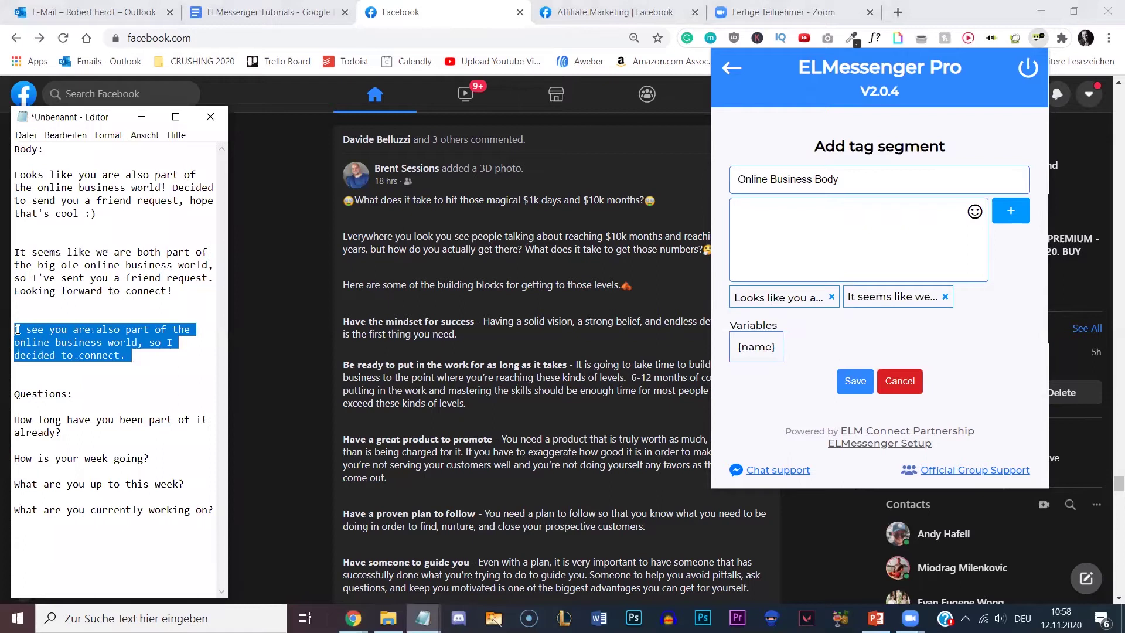
key("ctrl+c")
left_click(961, 235)
key("ctrl+v")
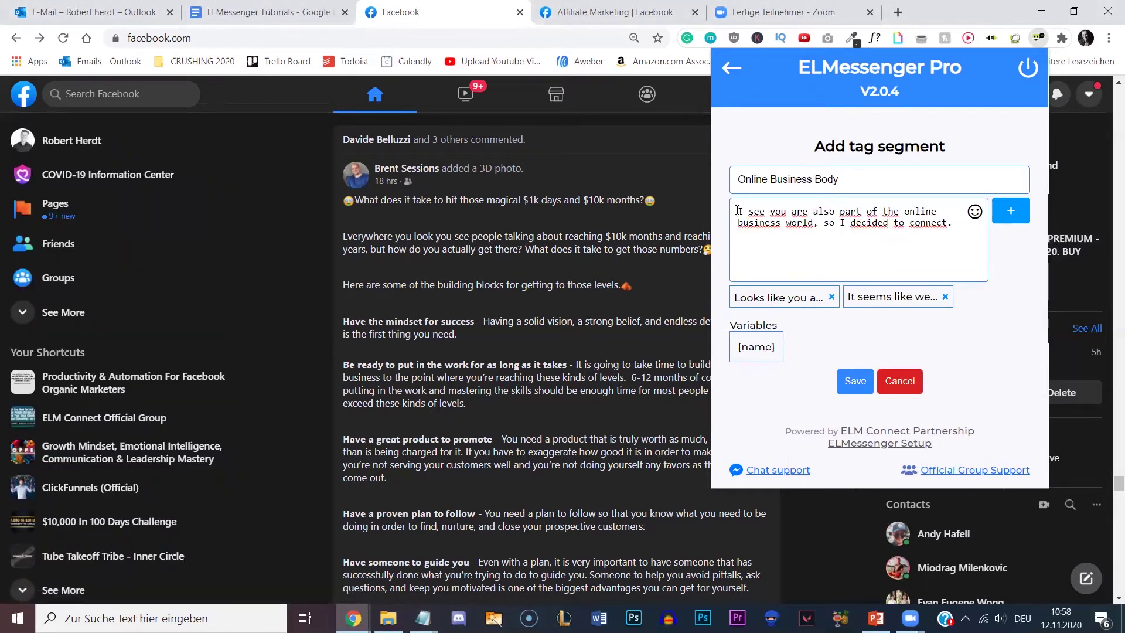
left_click(1008, 216)
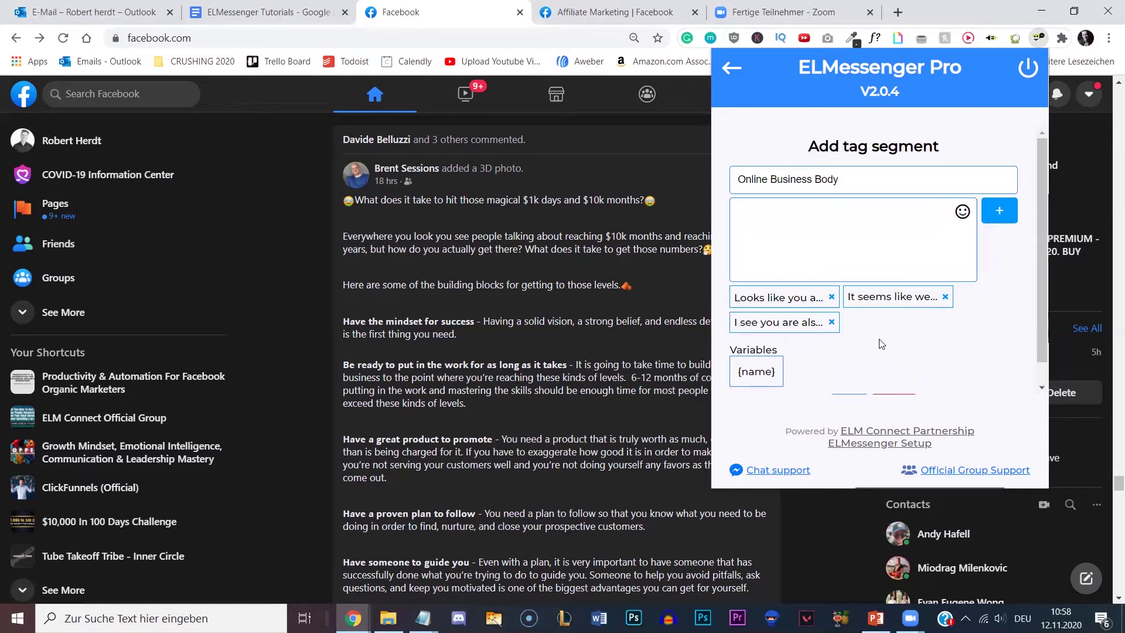
scroll(847, 316, "down", 1)
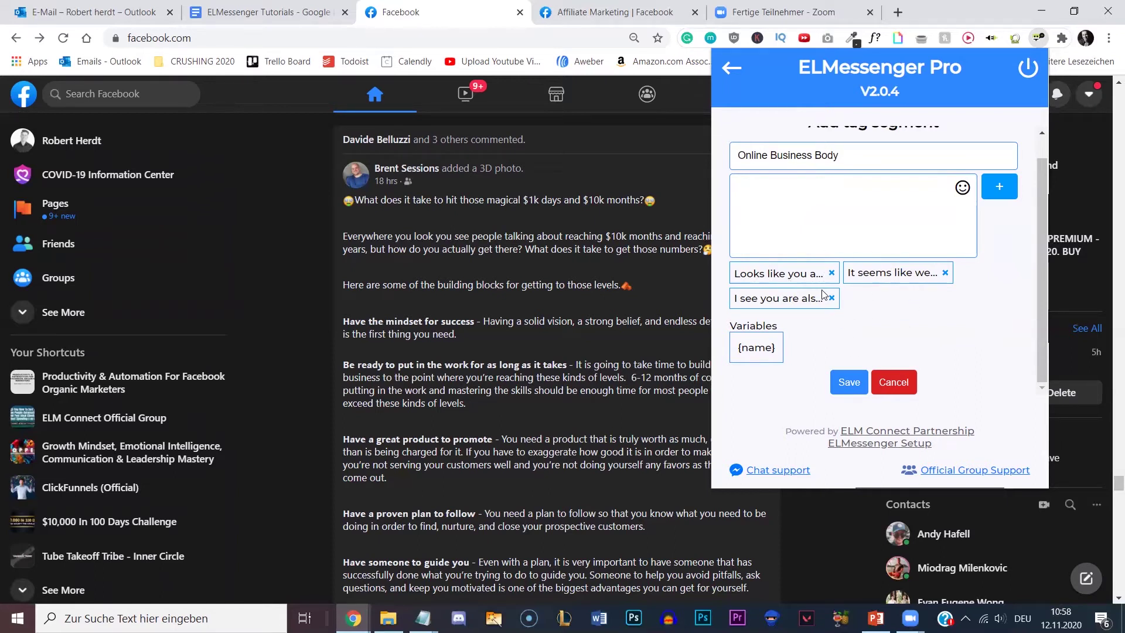
left_click(849, 384)
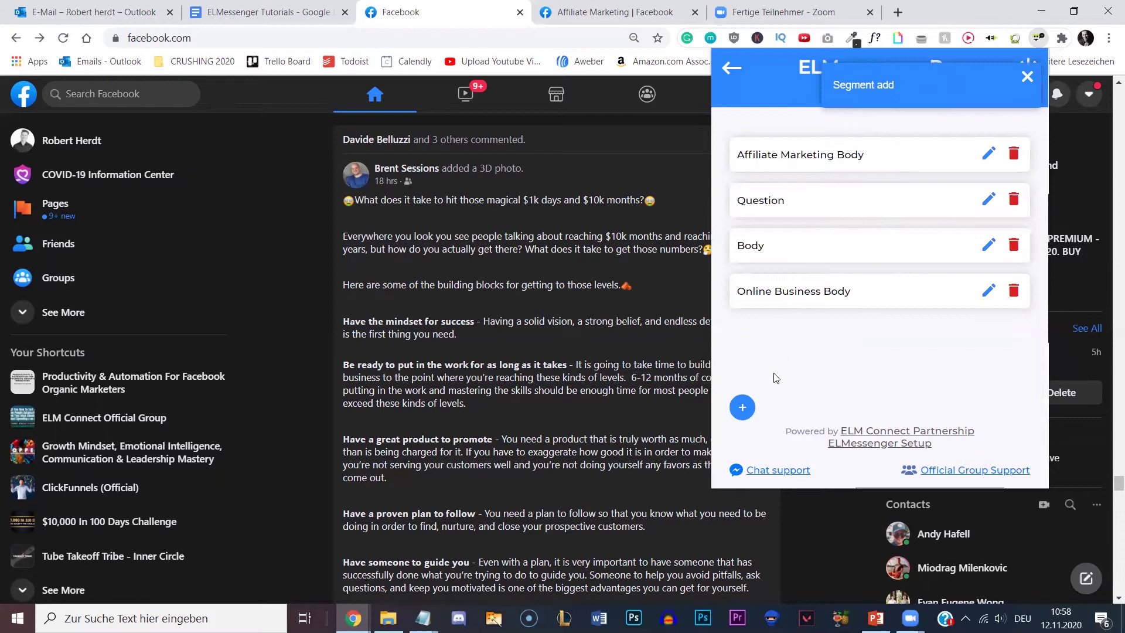
Start a new message segment for the tag named "Online Business Question"
left_click(742, 407)
left_click(796, 182)
type("Online Business Question")
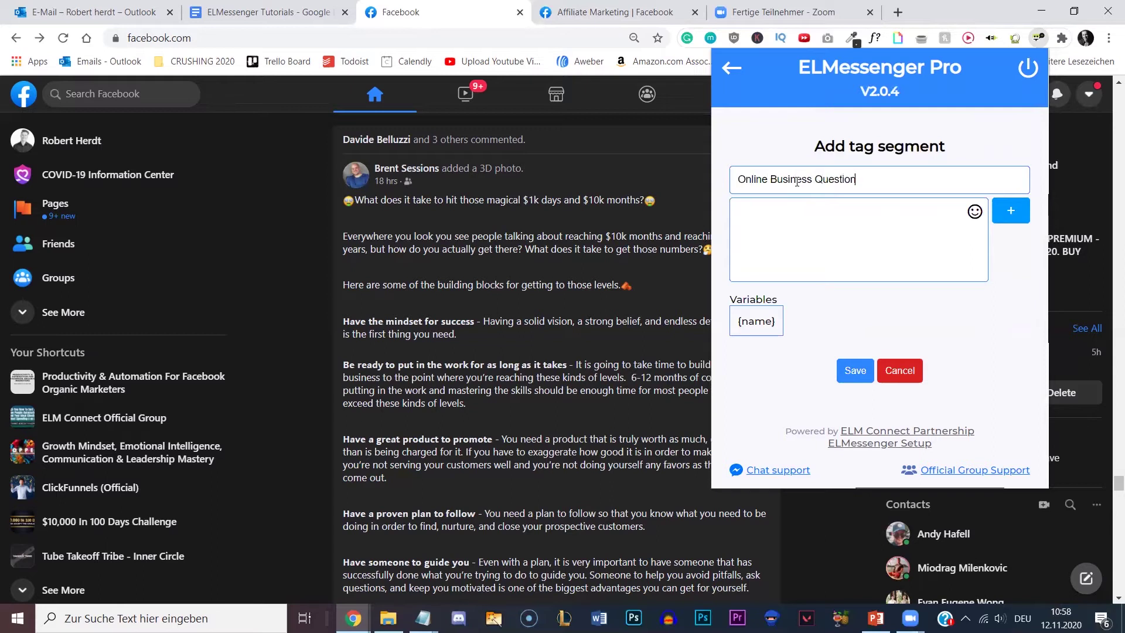
Copy "How long have you been part of it already?" from the notes and add it as a variation of the question segment
key("alt+Tab")
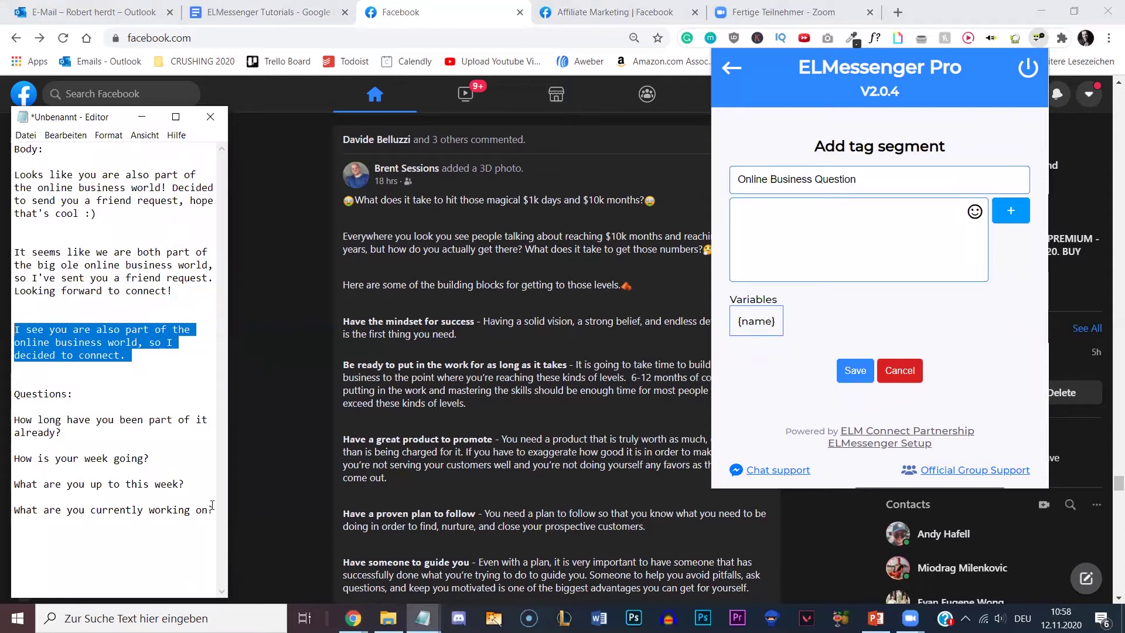
type("?")
left_click_drag(61, 433, 14, 420)
left_click(813, 211)
key("ctrl+v")
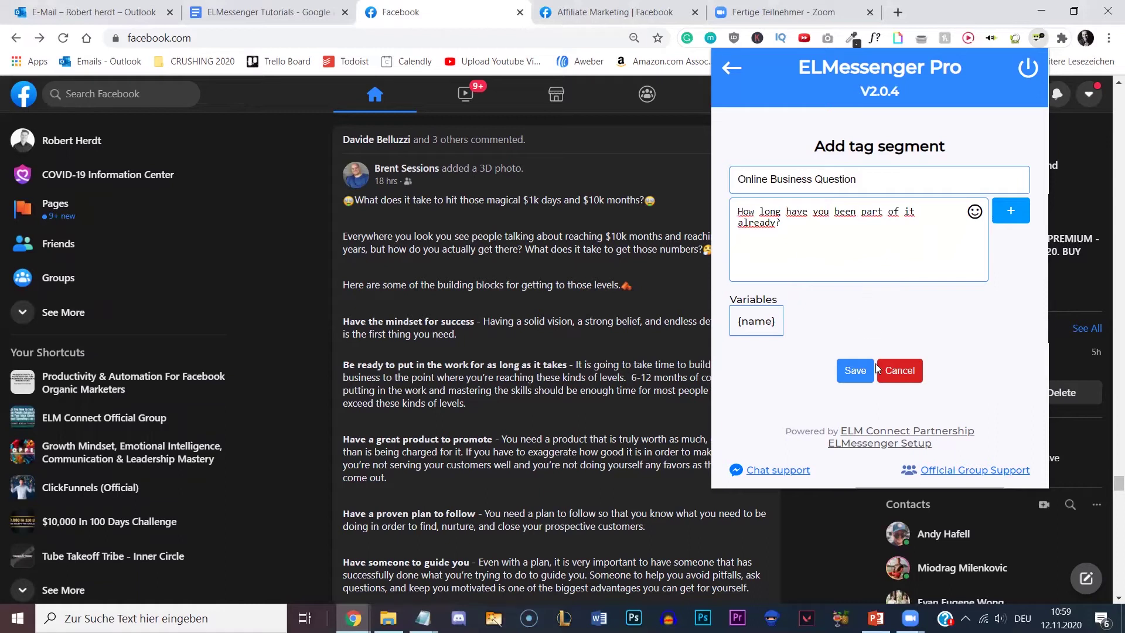
left_click(1010, 210)
Copy "How is your week going?" from the notes, append a grinning emoji, and add it as another variation
key("alt+Tab")
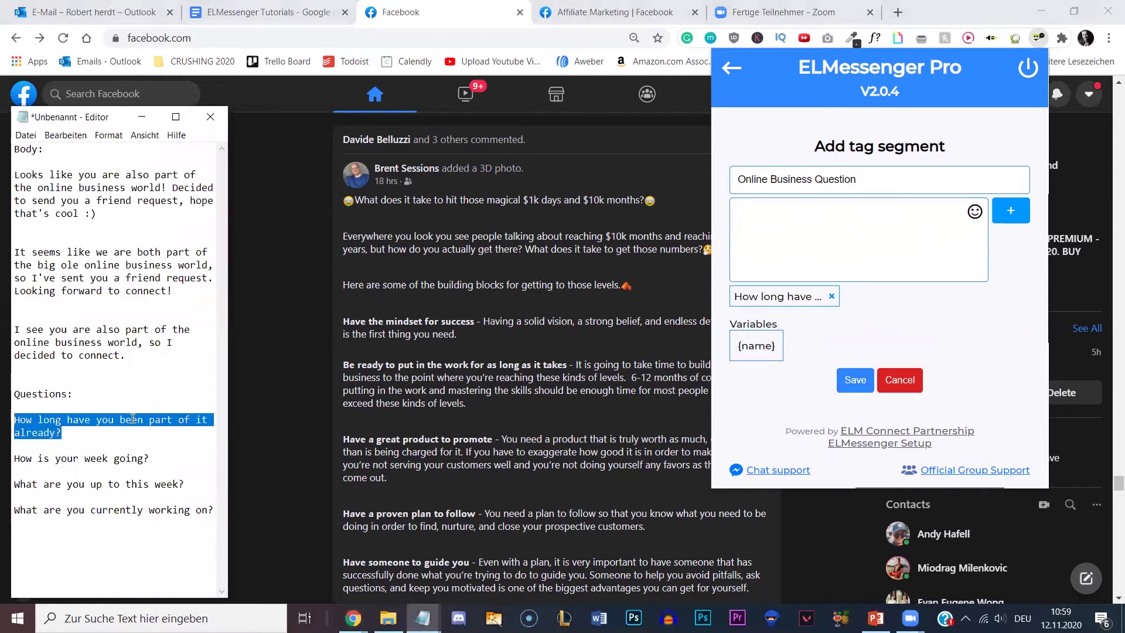
left_click_drag(151, 458, 20, 458)
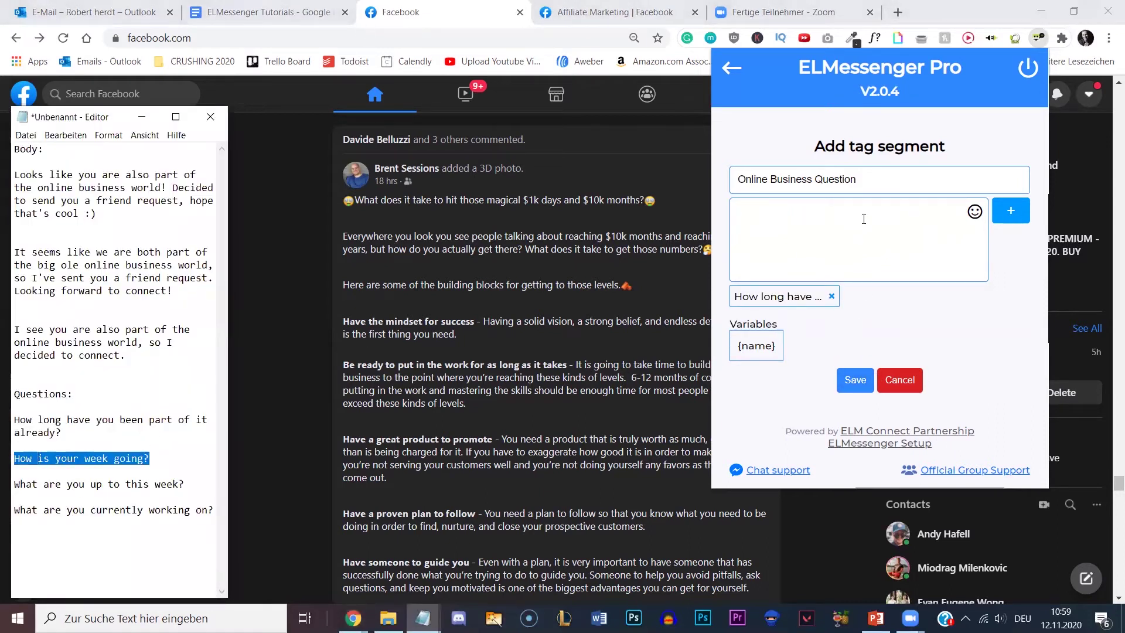
key("ctrl+c")
left_click(863, 219)
key("ctrl+v")
left_click(974, 212)
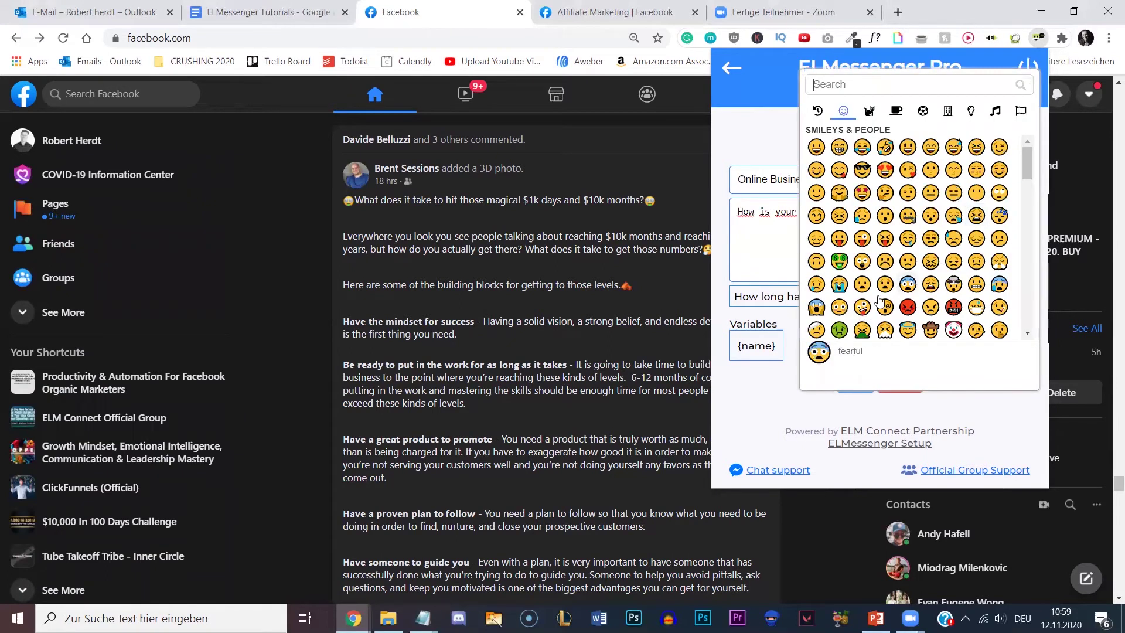
left_click(817, 146)
left_click(1010, 210)
Copy "What are you up to this week?" from the notes and add it as a variation of the question segment
key("alt+Tab")
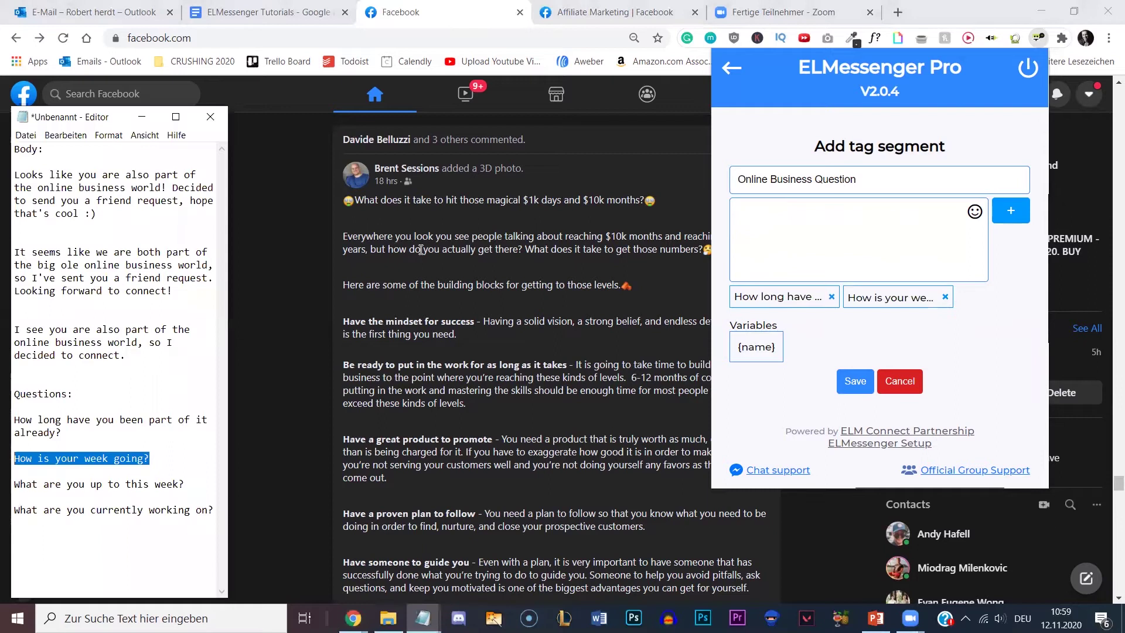
left_click_drag(185, 484, 14, 488)
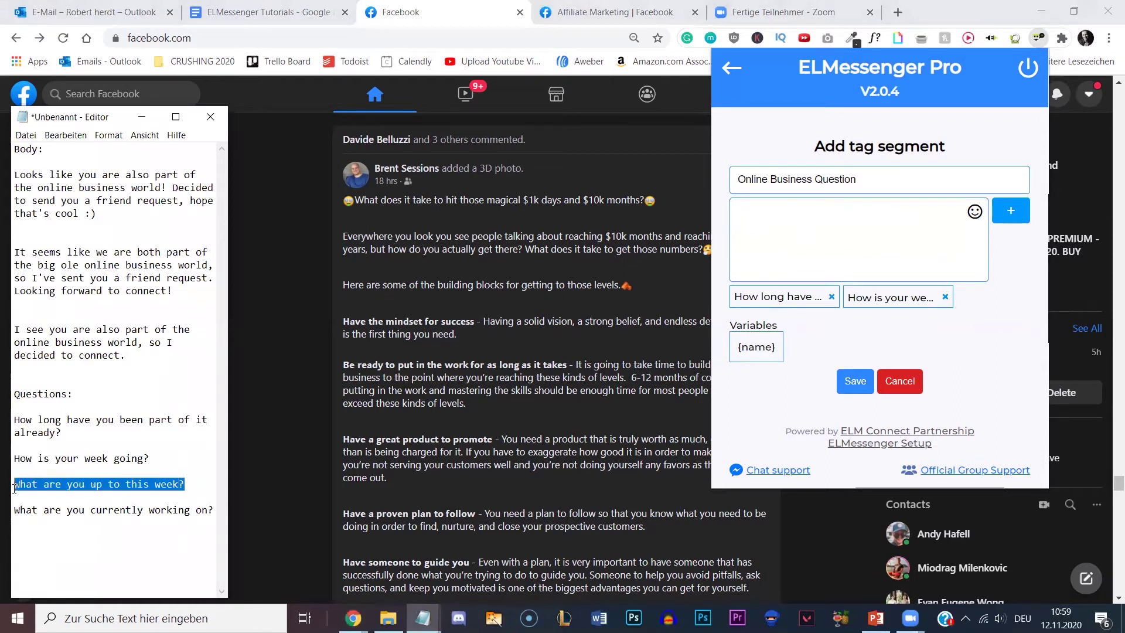
key("ctrl+c")
left_click(837, 222)
key("ctrl+v")
left_click(1010, 210)
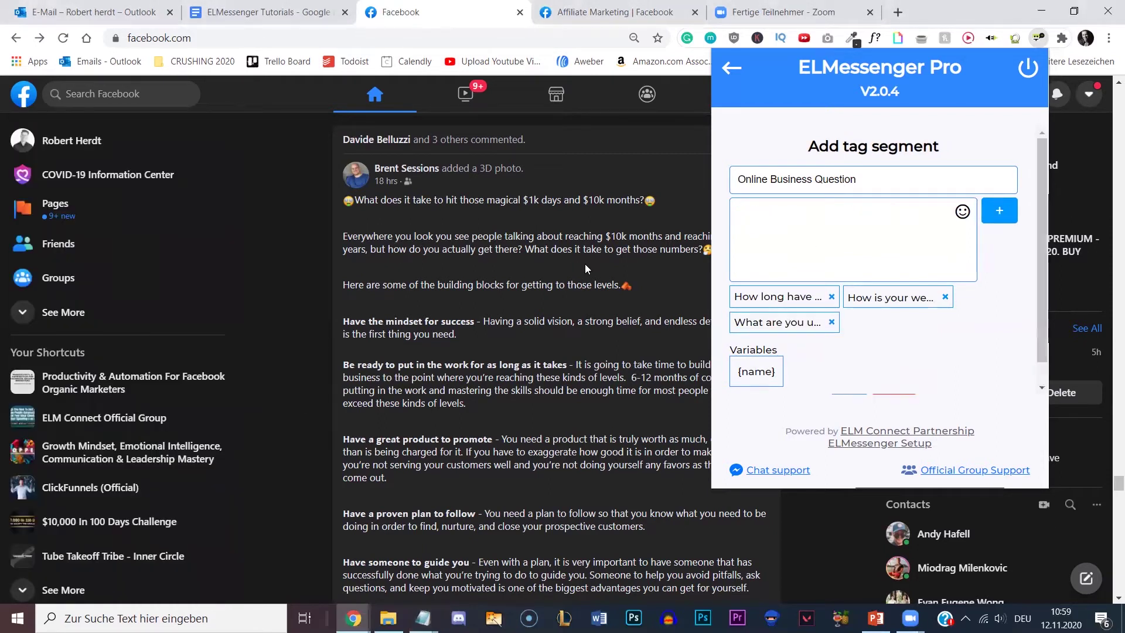
Copy "What are you currently working on?" from the notes, add it as another variation, and save the Online Business Question segment
key("alt+Tab")
left_click(14, 509)
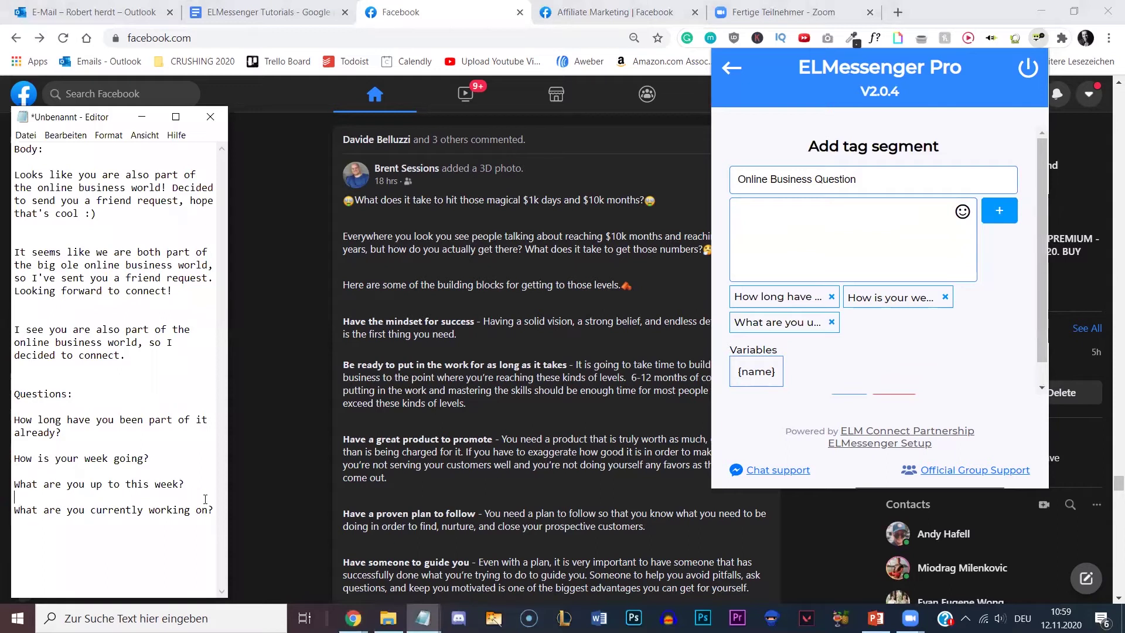
left_click_drag(205, 499, 215, 511)
key("ctrl+c")
left_click(856, 246)
key("ctrl+v")
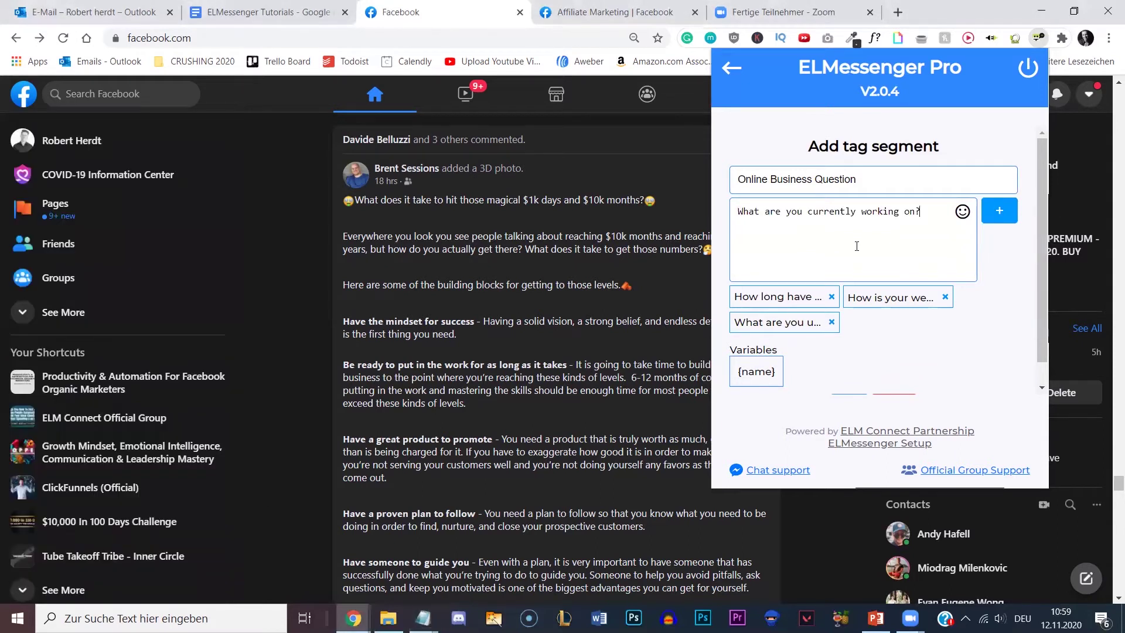
left_click(1002, 212)
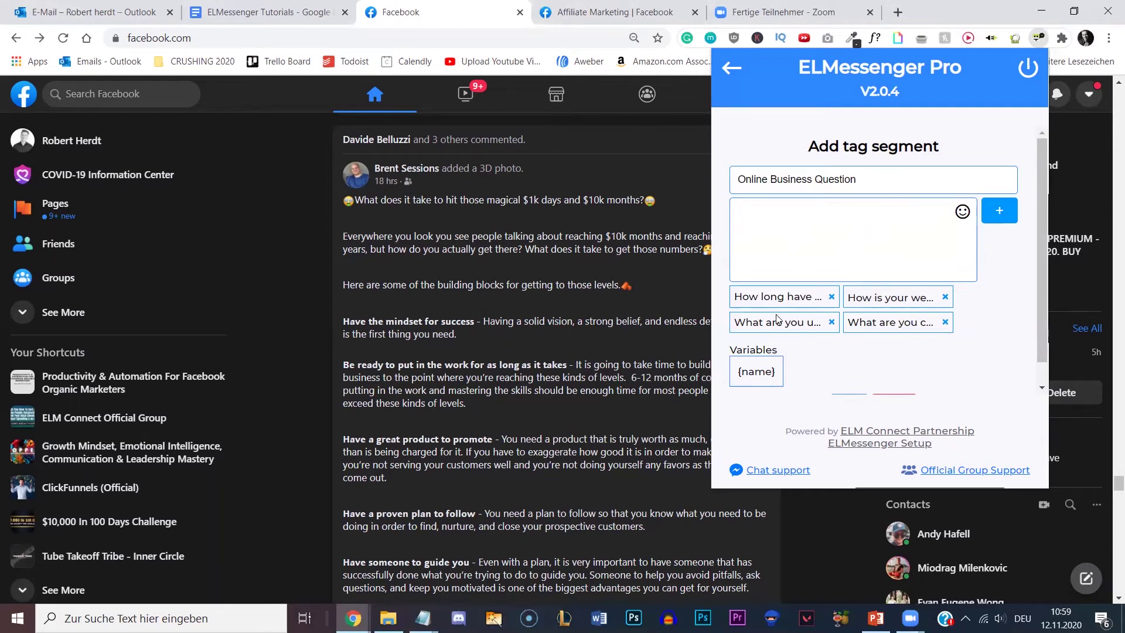
scroll(865, 269, "down", 1)
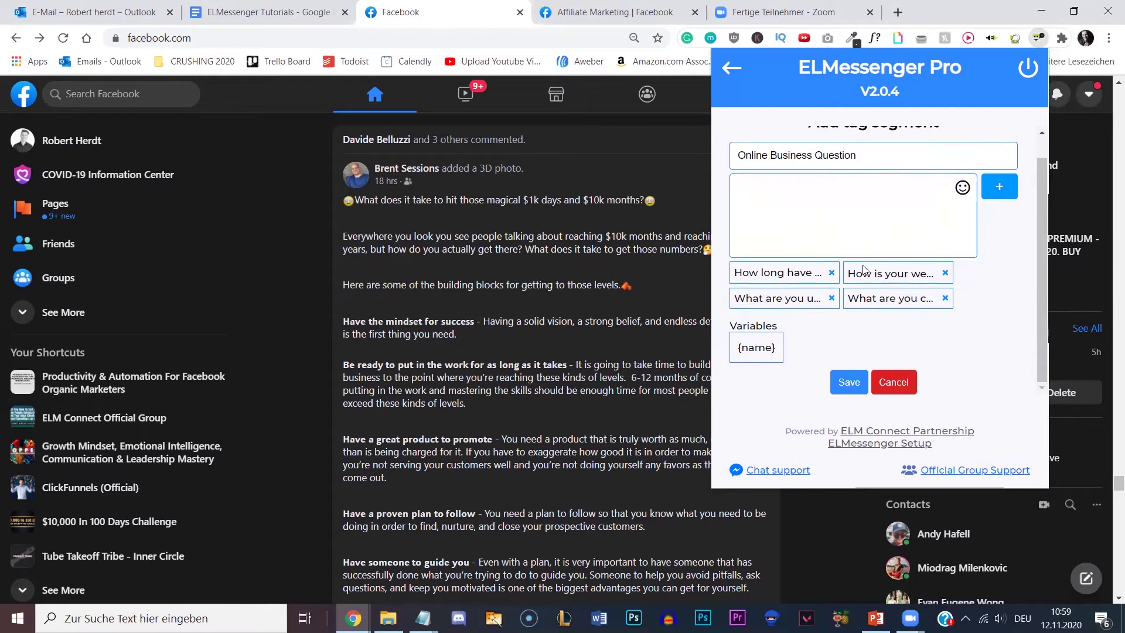
left_click(850, 387)
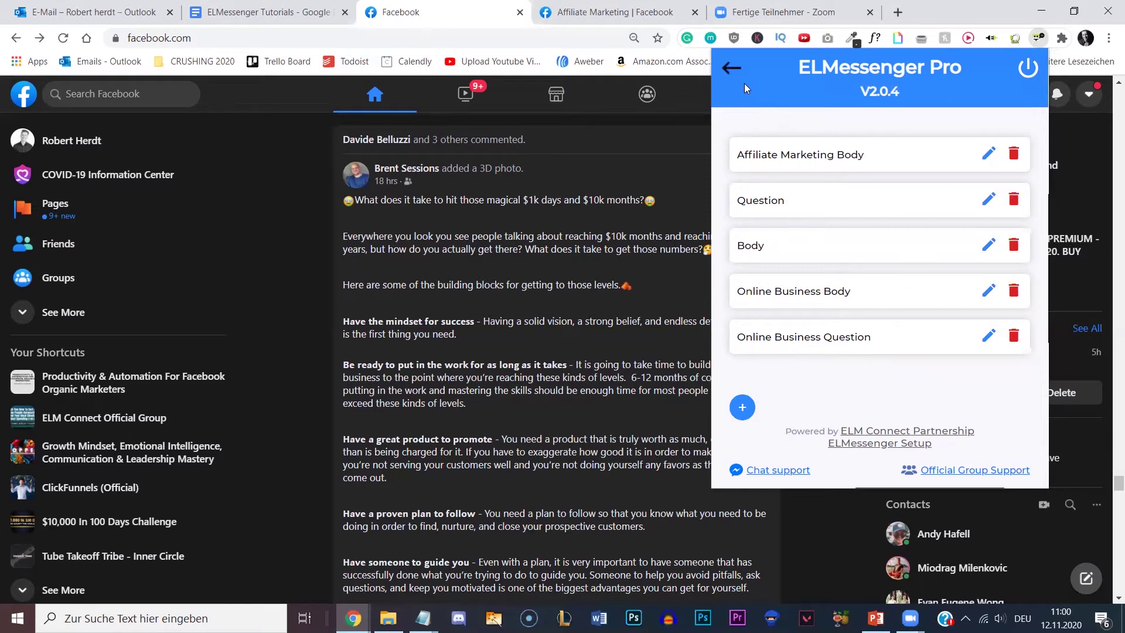
Review the point about message templates consisting of message segments in the ELMessenger Tutorials document
left_click(266, 11)
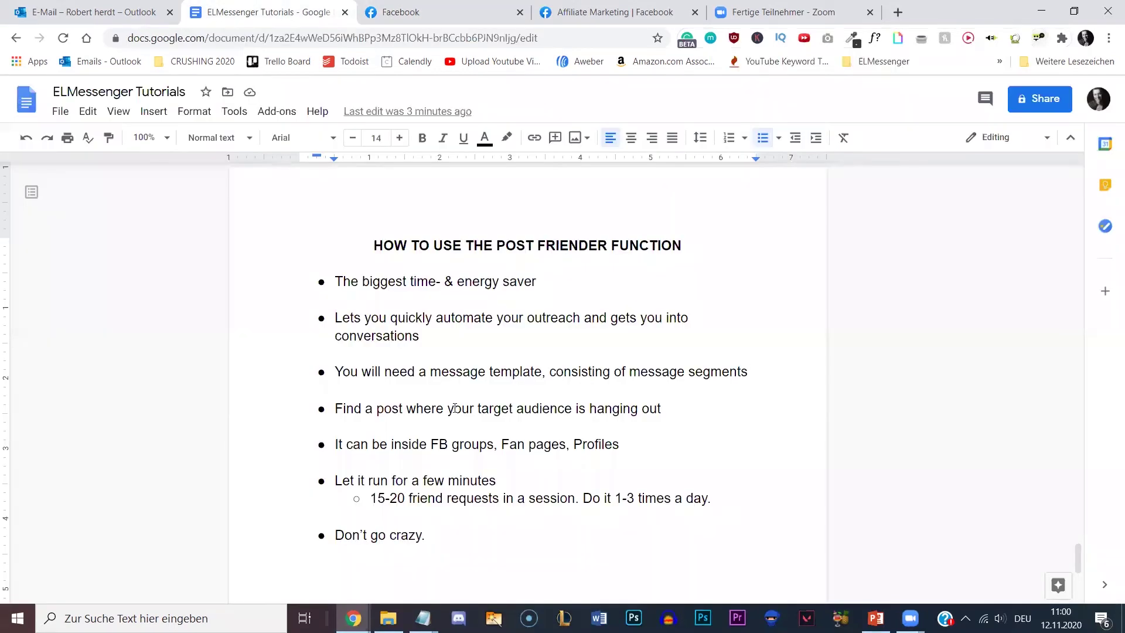
left_click_drag(430, 372, 571, 371)
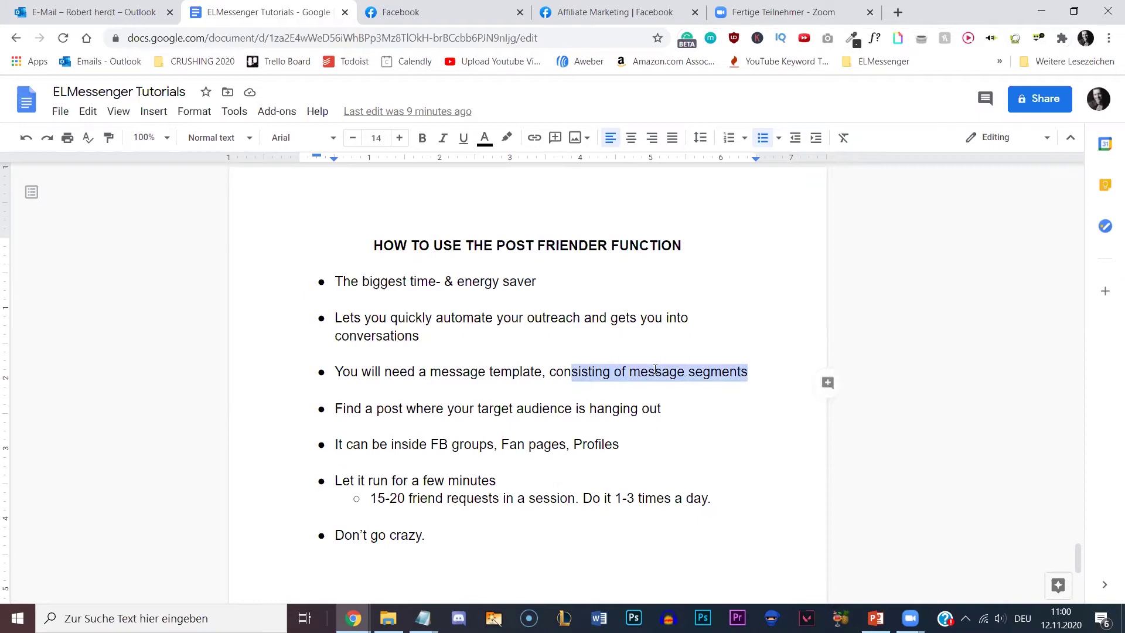
left_click(655, 370)
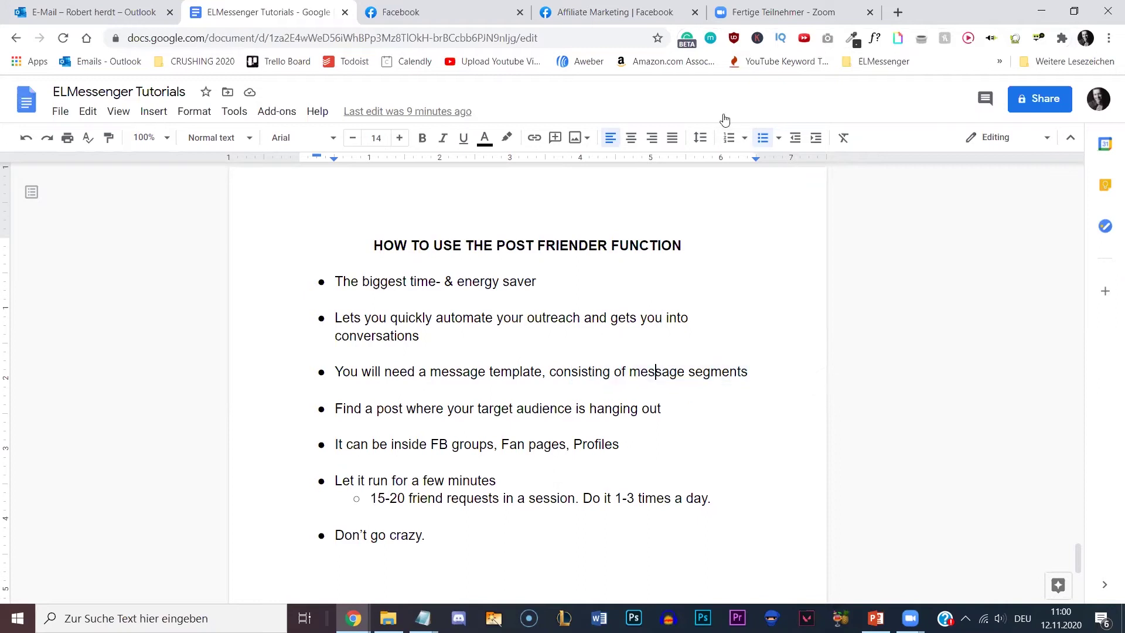
Return to the Facebook home feed, reopen ELMessenger Pro, and open the Affiliate Marketer tag for editing
left_click(477, 7)
left_click(1038, 37)
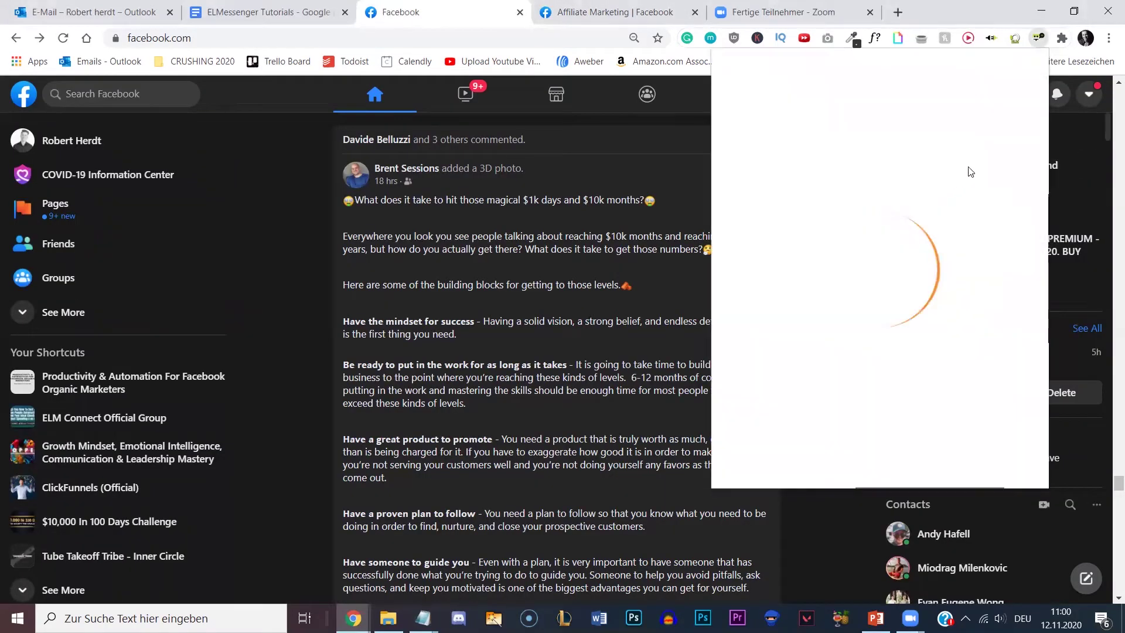
left_click_drag(740, 157, 858, 157)
left_click(977, 160)
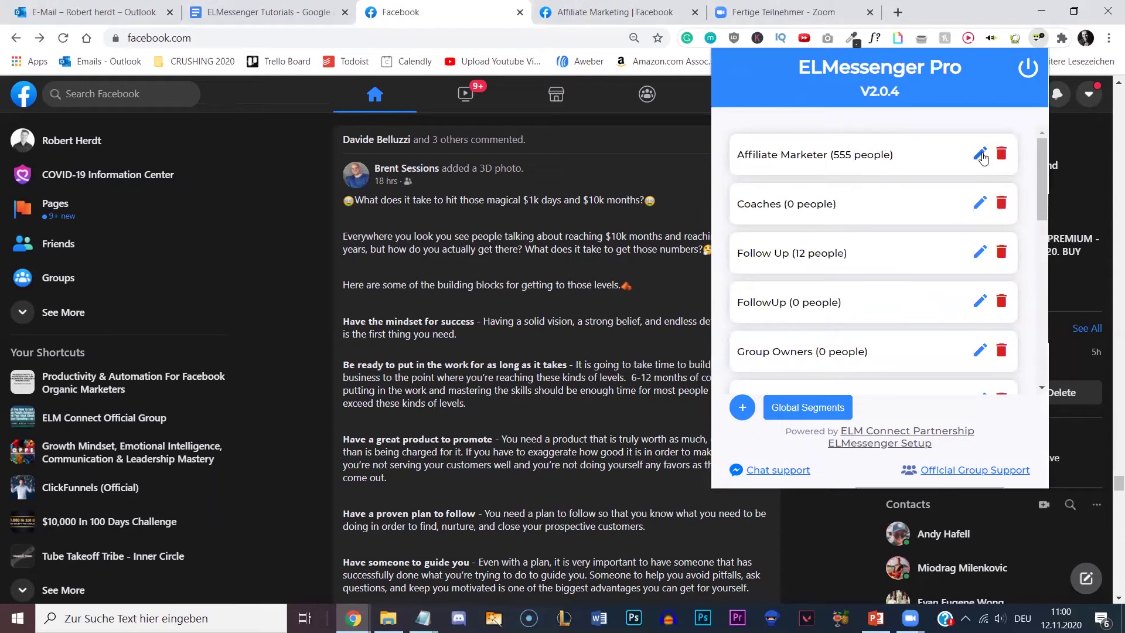
left_click(980, 155)
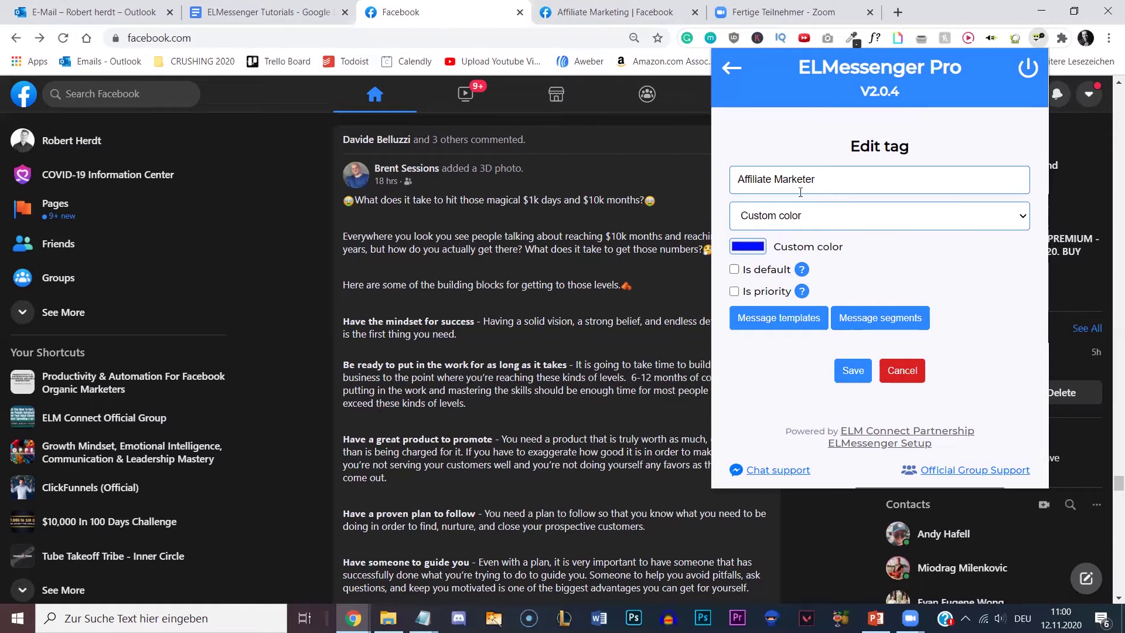
Open the tag's broadcast message templates and delete the [[Intro]][[Body]][[Question]] template
left_click(734, 270)
left_click(774, 321)
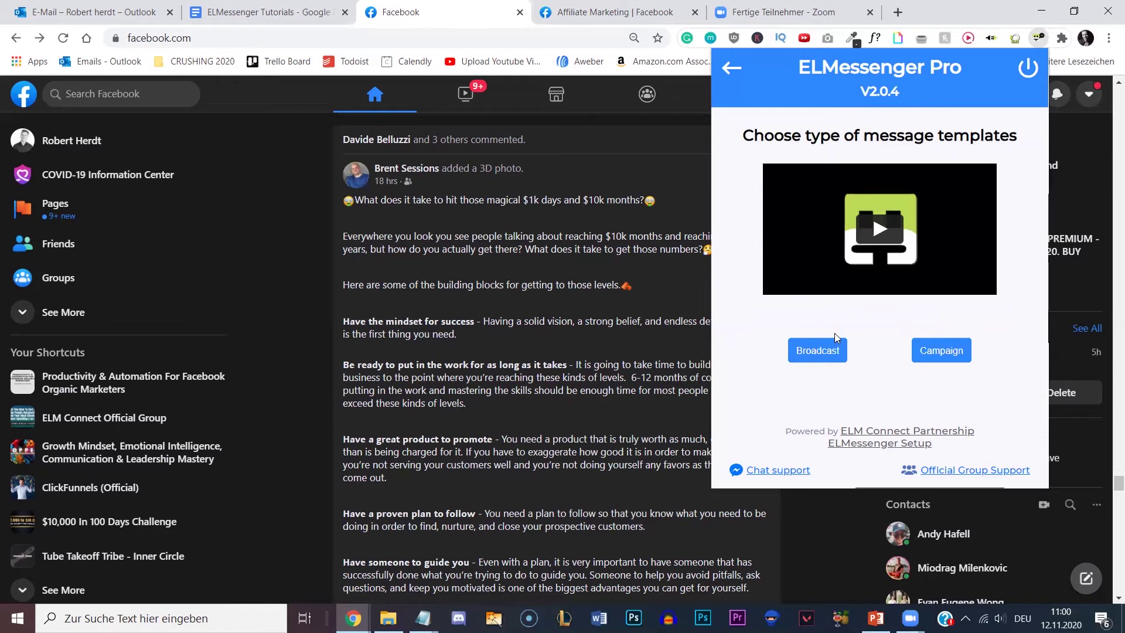
left_click(818, 351)
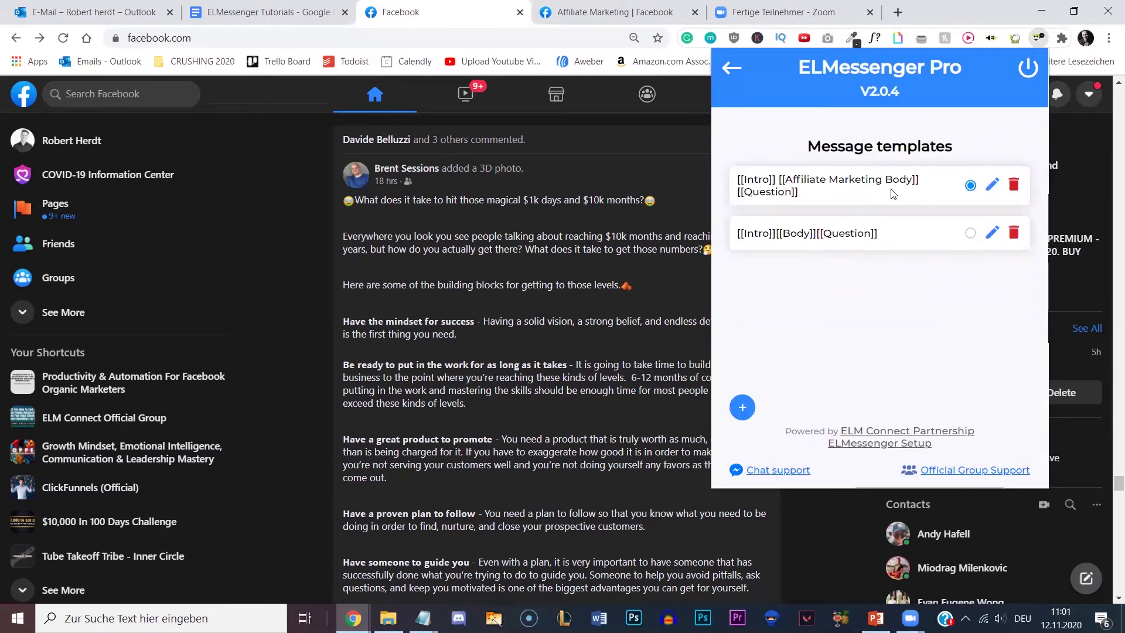
left_click(1013, 234)
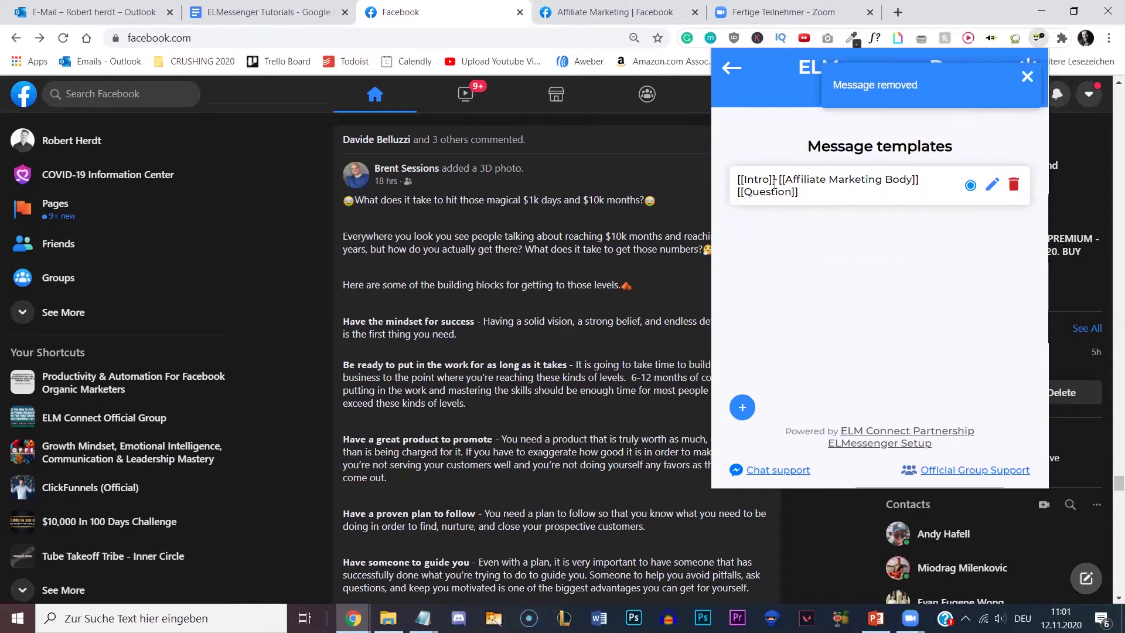
Save a new broadcast template made of the Intro, Online Business Body and Online Business Question segments, and make it the default message
left_click(744, 408)
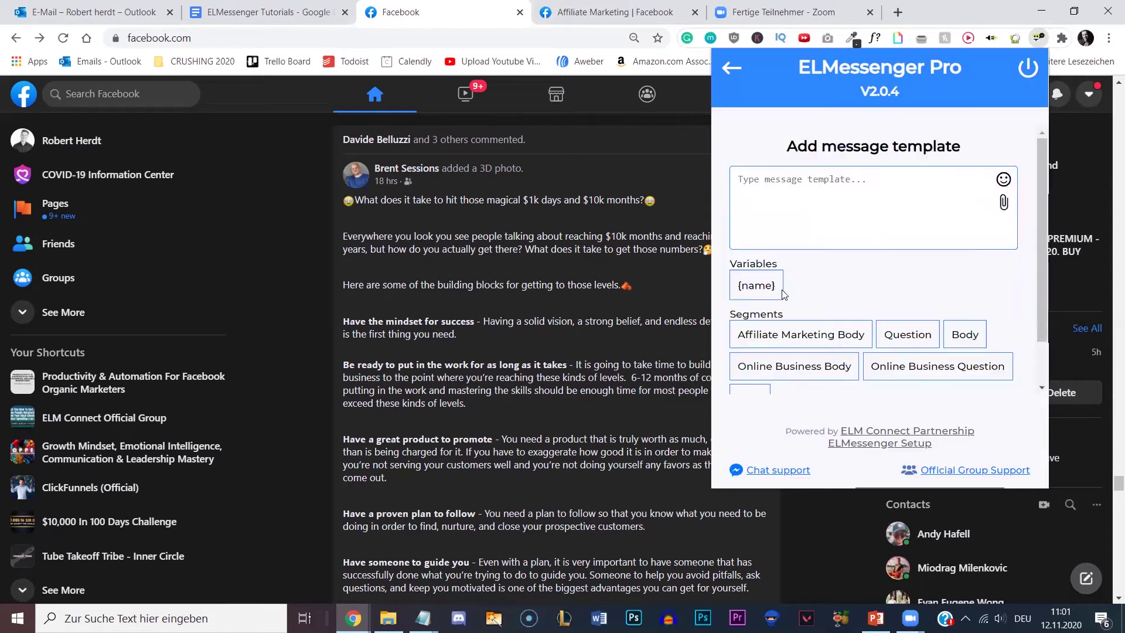
scroll(796, 304, "down", 1)
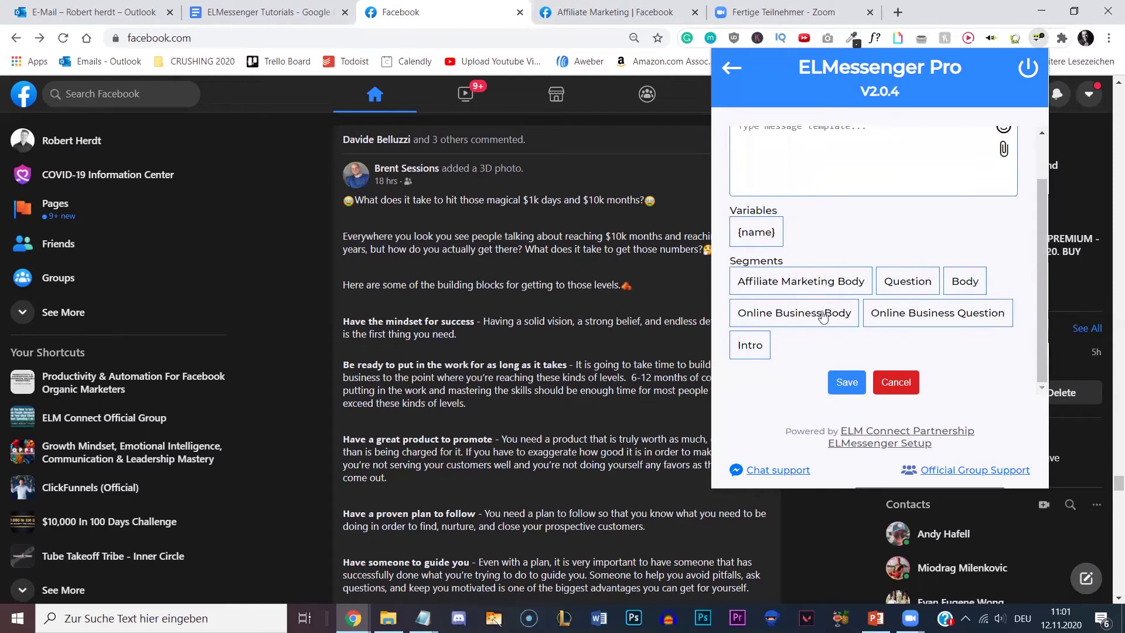
left_click(750, 347)
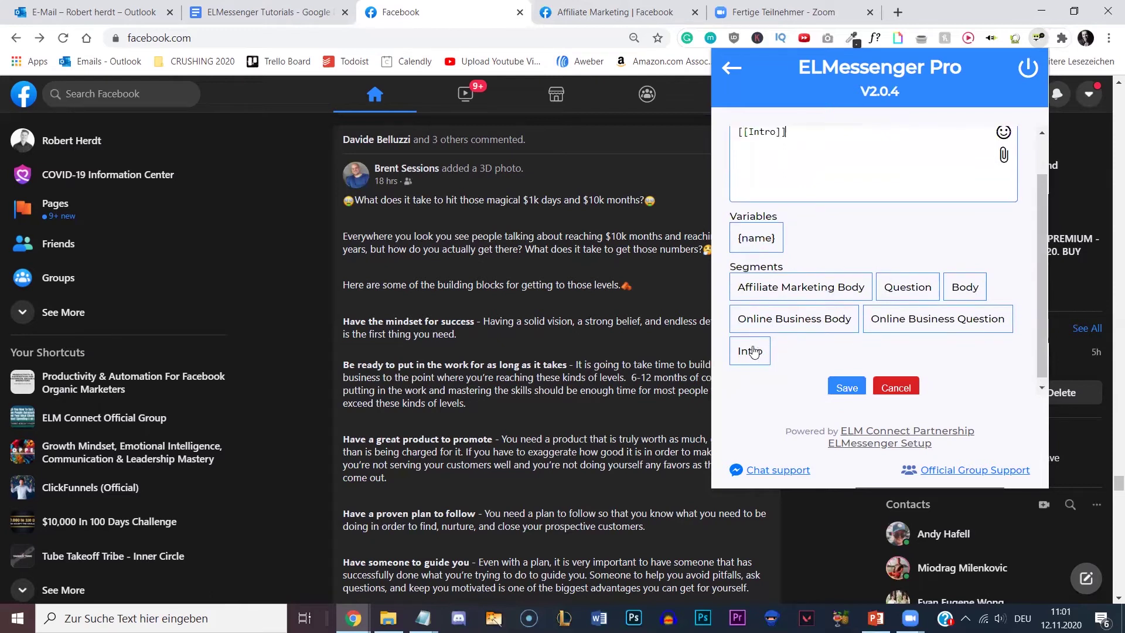
left_click(811, 322)
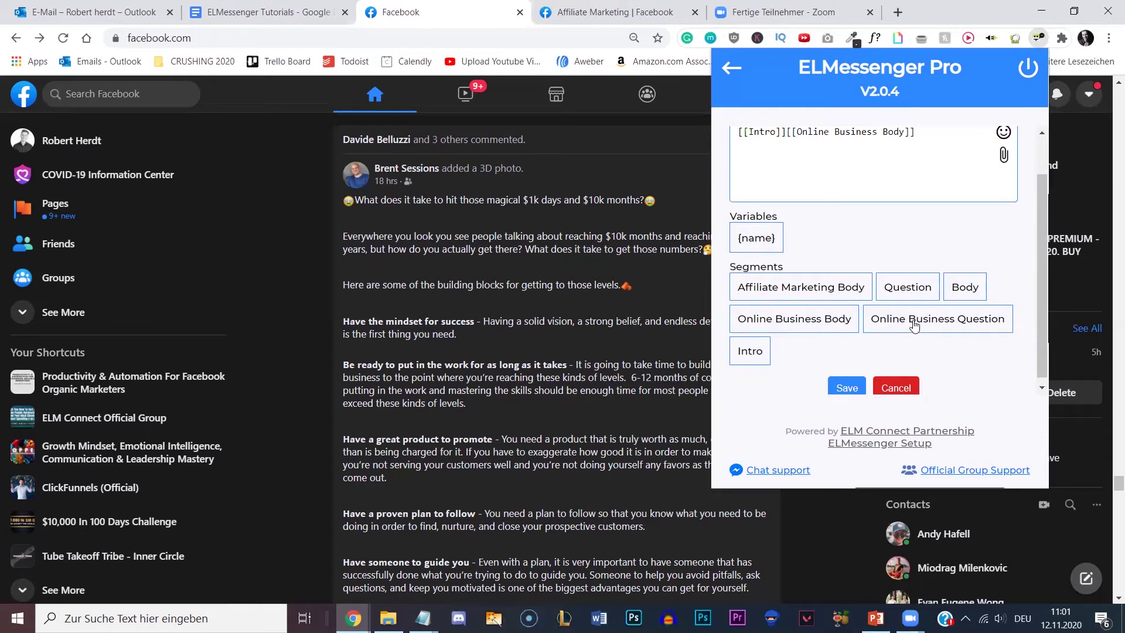
left_click(936, 324)
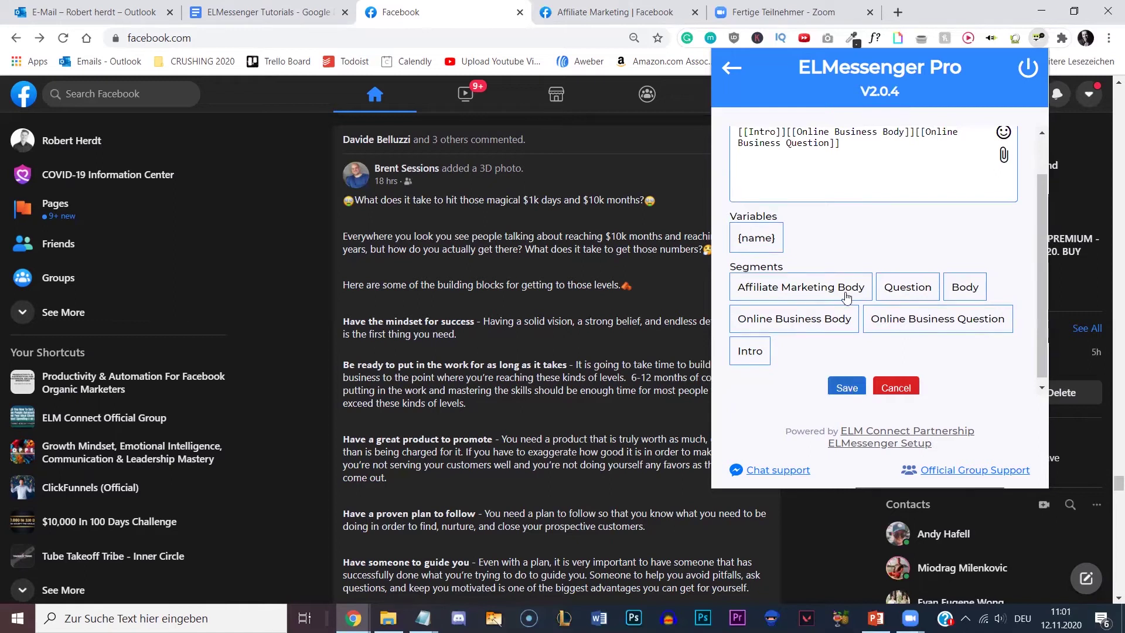
left_click(847, 387)
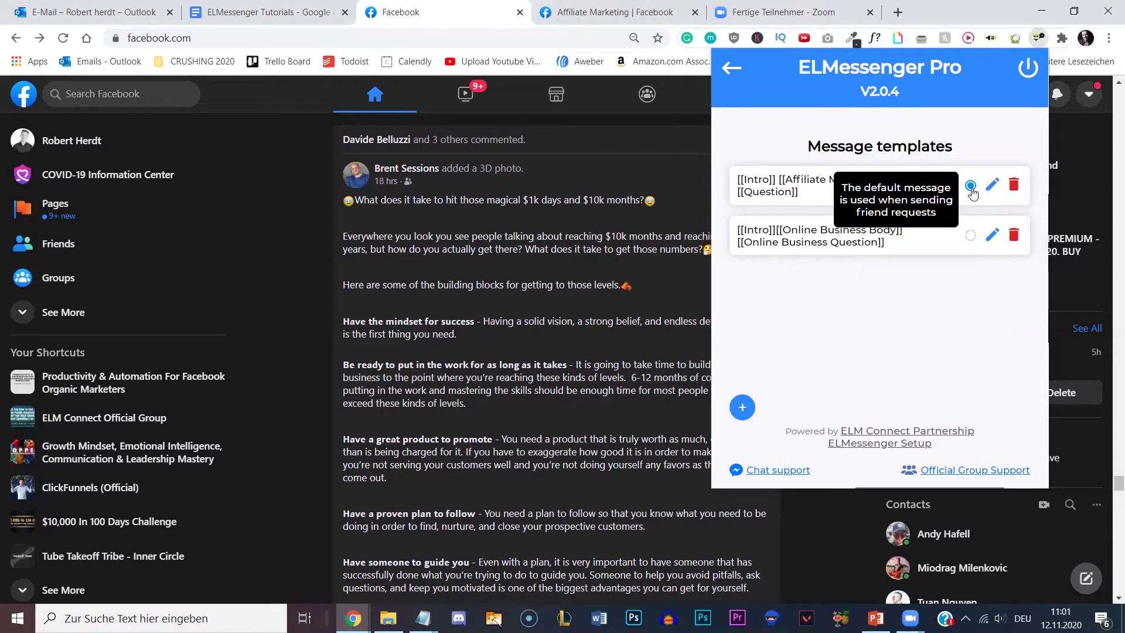
left_click(970, 240)
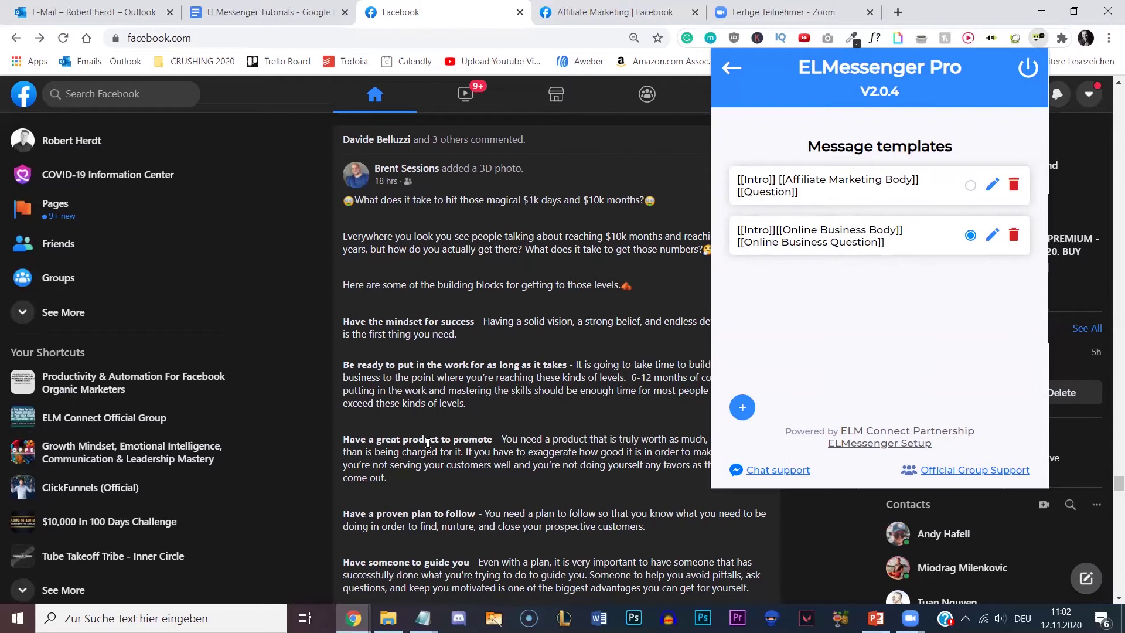
Switch to the Affiliate Marketing group and open the list of people who reacted to the "Thinking of joining SAA?" post
left_click(597, 11)
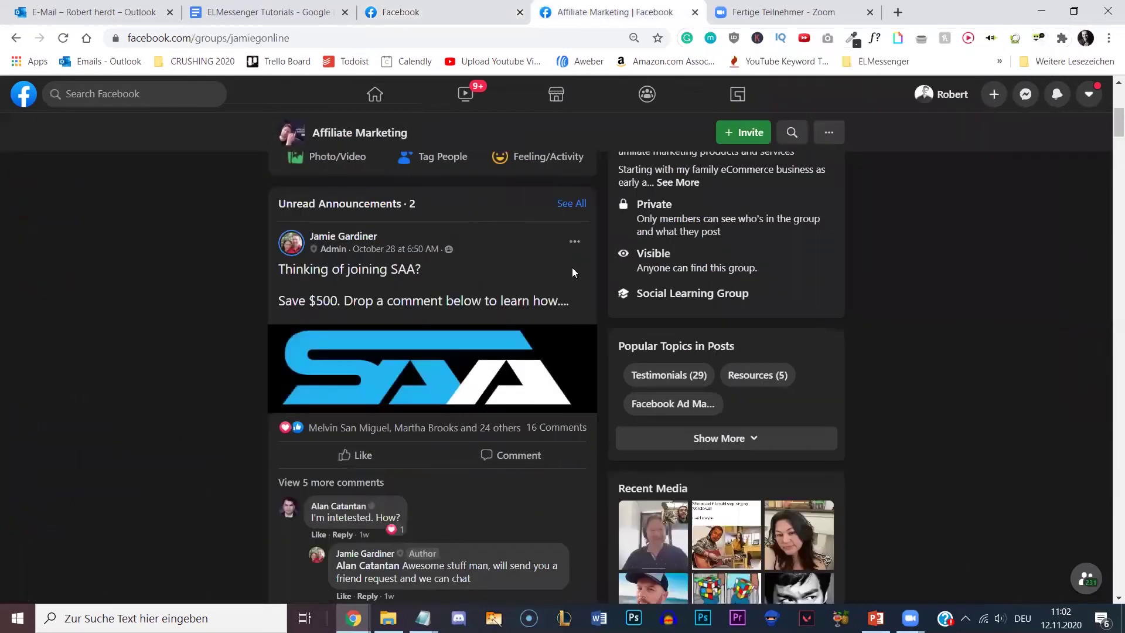
mouse_move(408, 428)
mouse_move(460, 428)
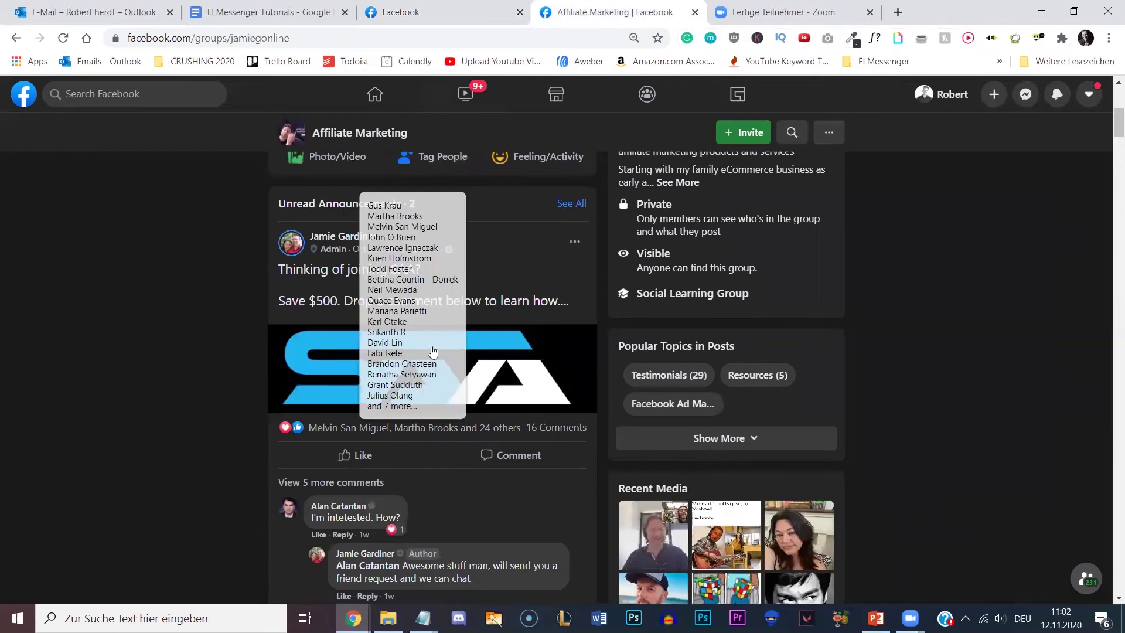
left_click(420, 430)
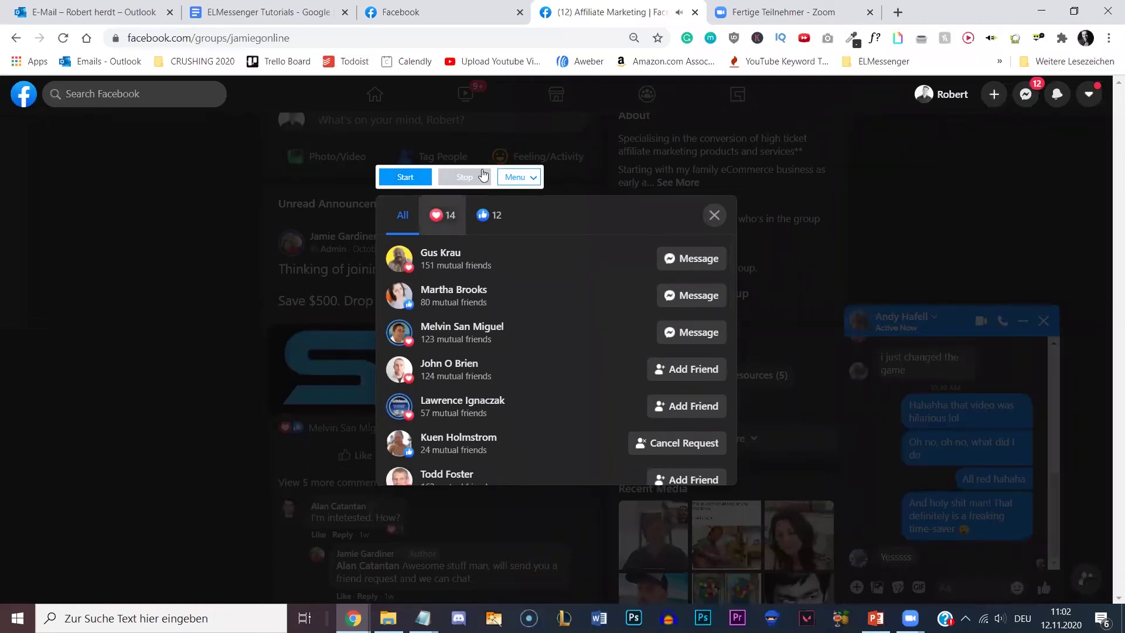
Choose the Affiliate Marketer tag for the friend requests in the Post Friender options
left_click(534, 178)
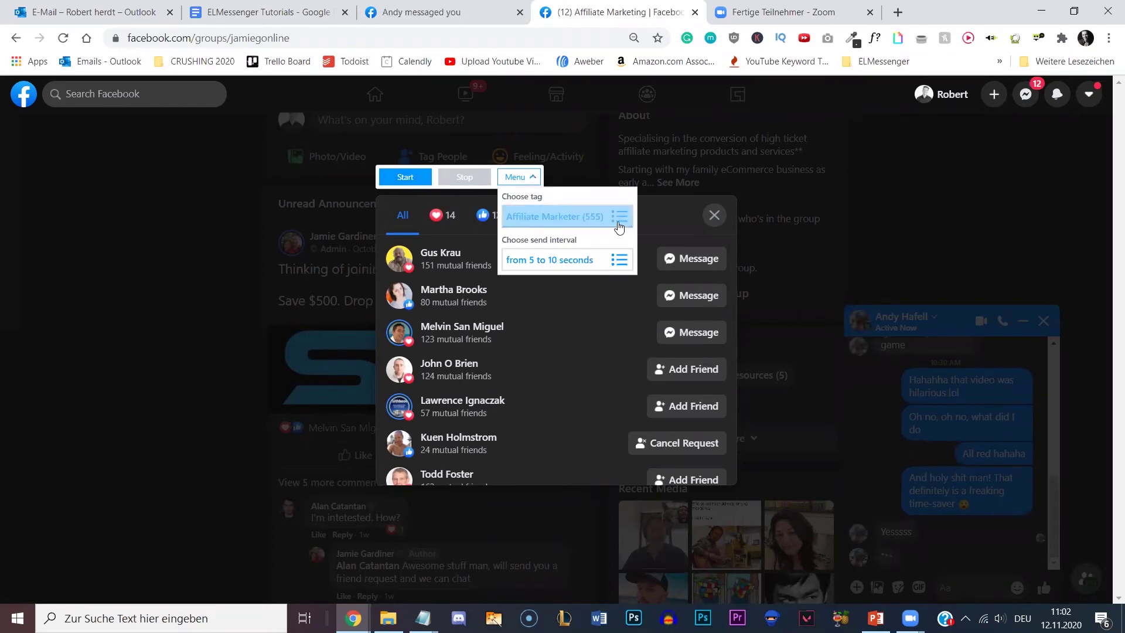
left_click(572, 218)
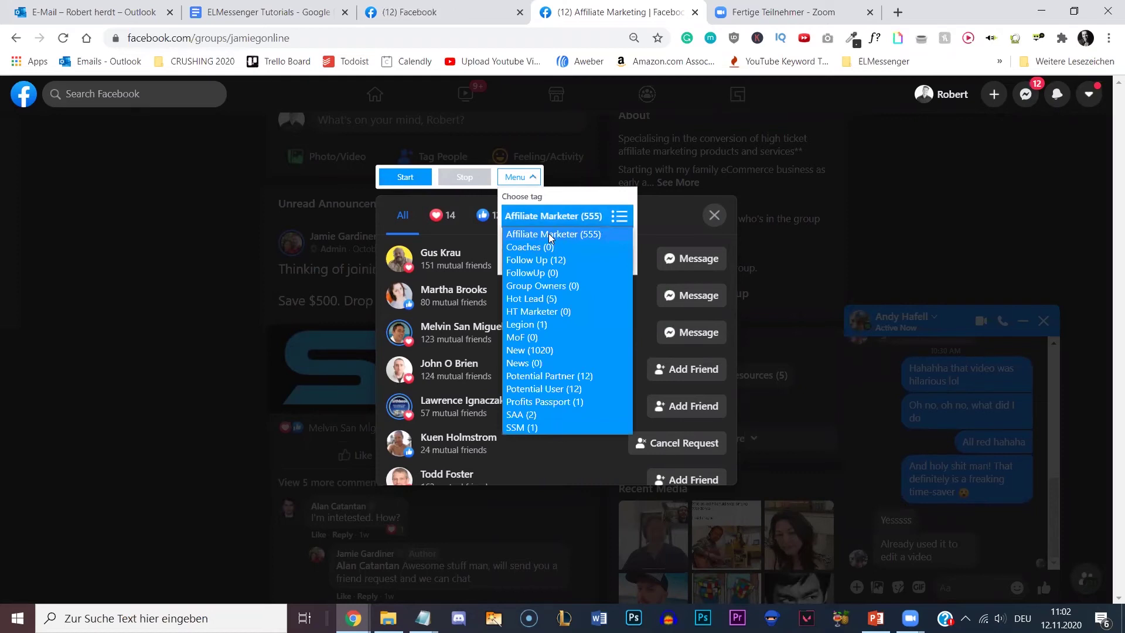
left_click(549, 235)
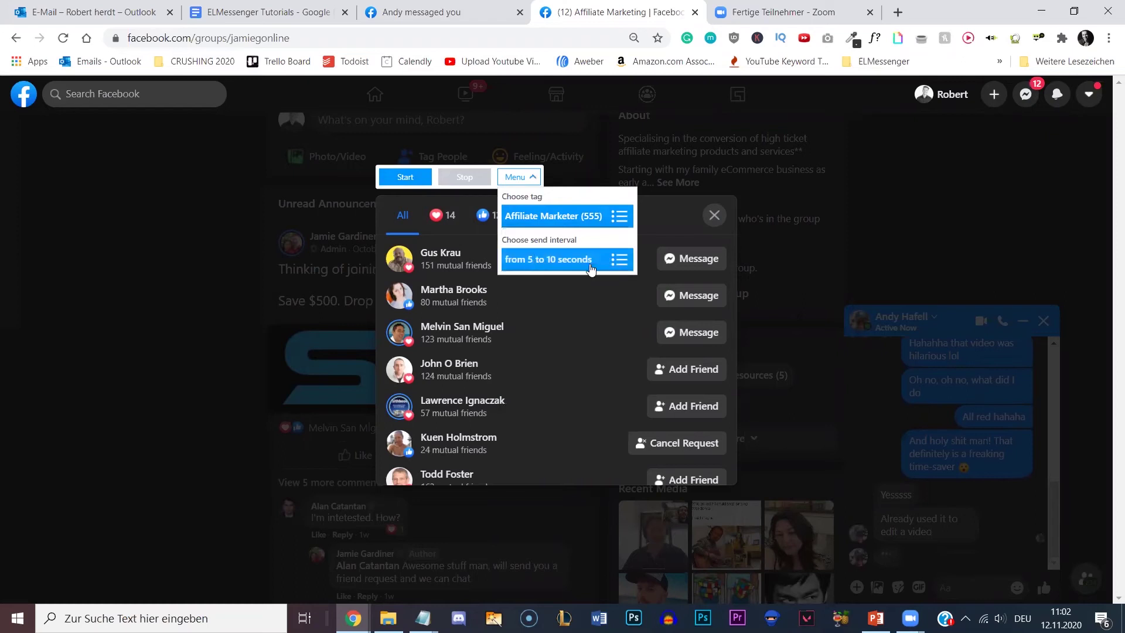
Set the Post Friender send interval to from 15 to 20 seconds and collapse its options
left_click(601, 267)
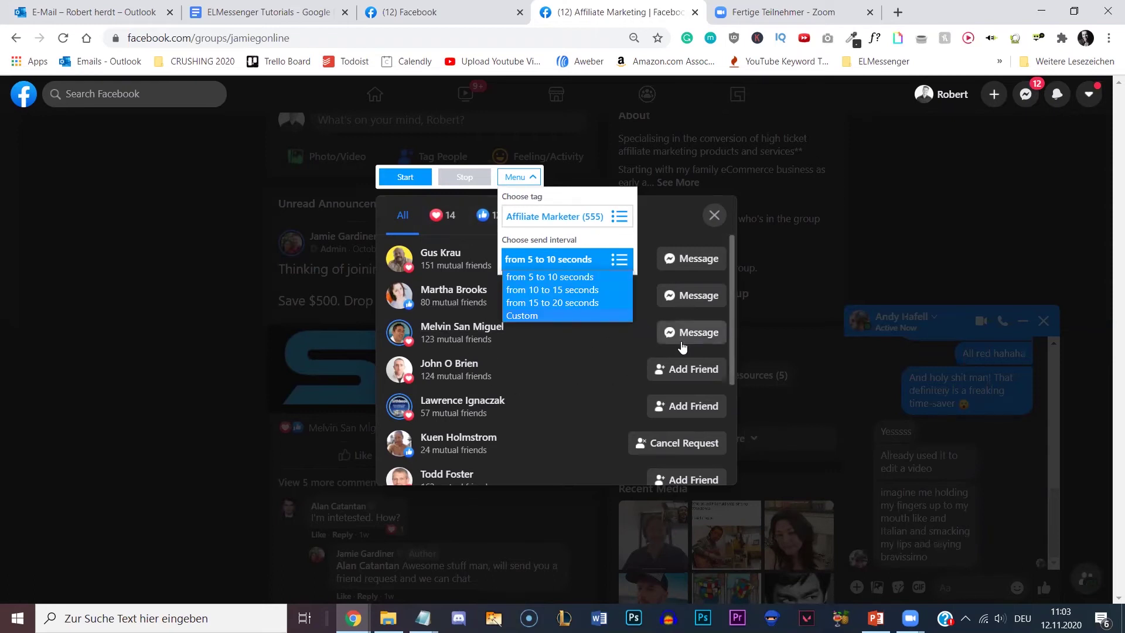
scroll(683, 346, "down", 1)
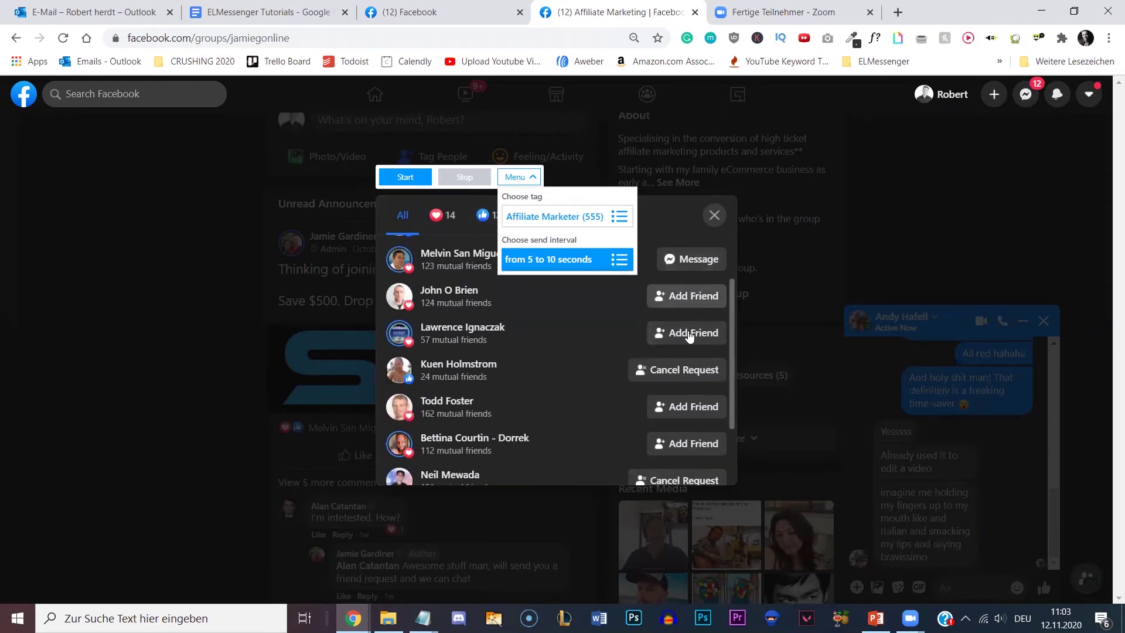
scroll(691, 381, "down", 1)
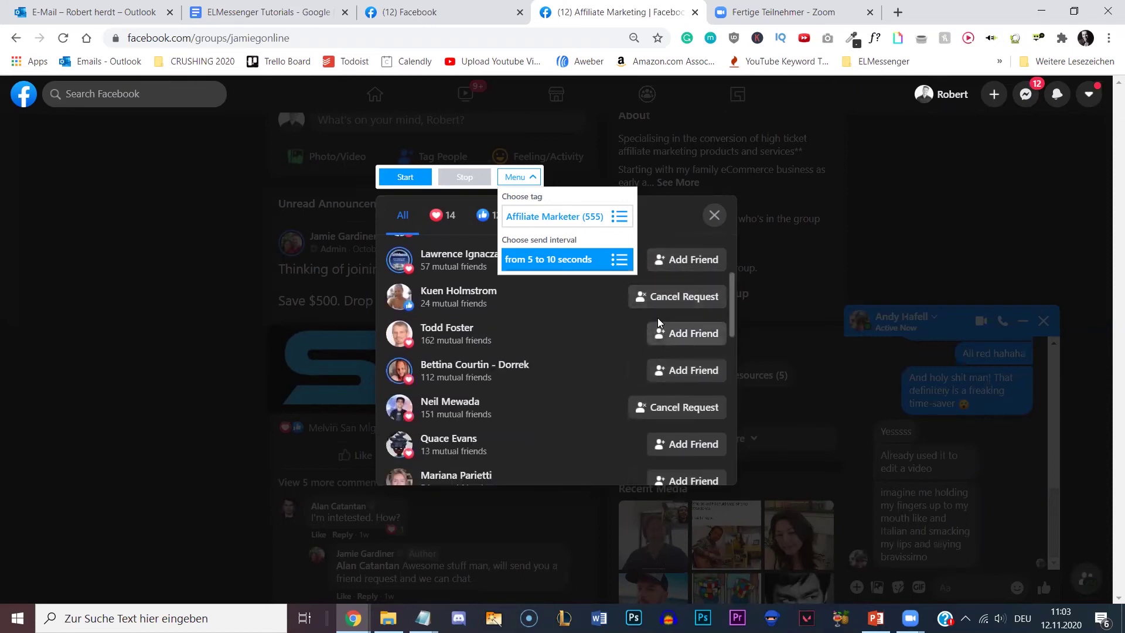
scroll(657, 381, "down", 1)
scroll(657, 379, "down", 2)
scroll(603, 393, "up", 5)
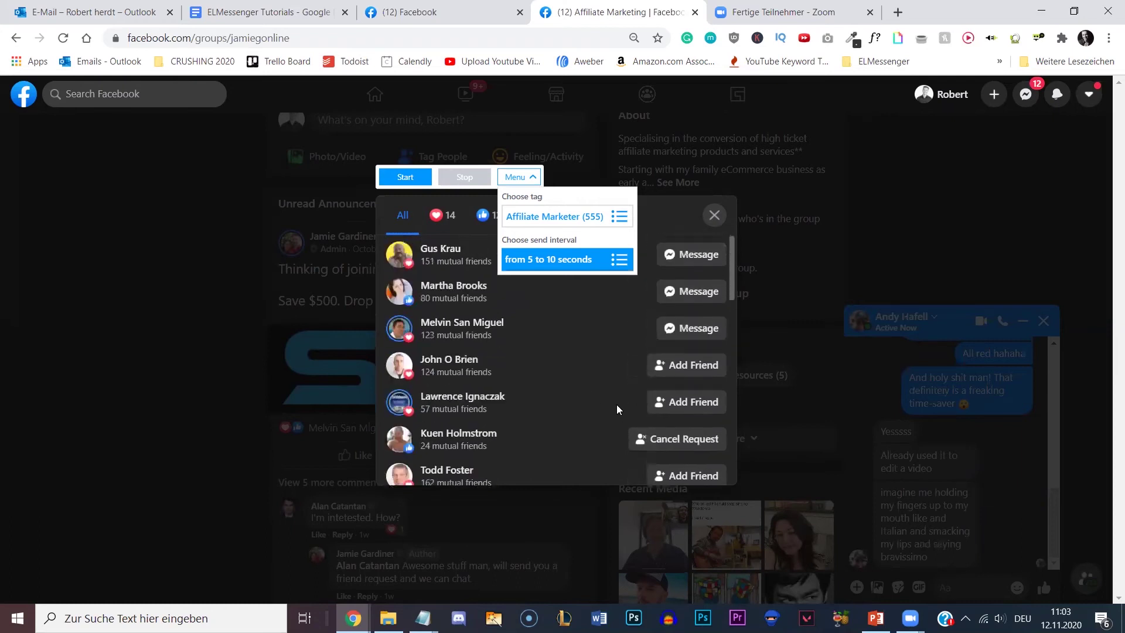
left_click(598, 257)
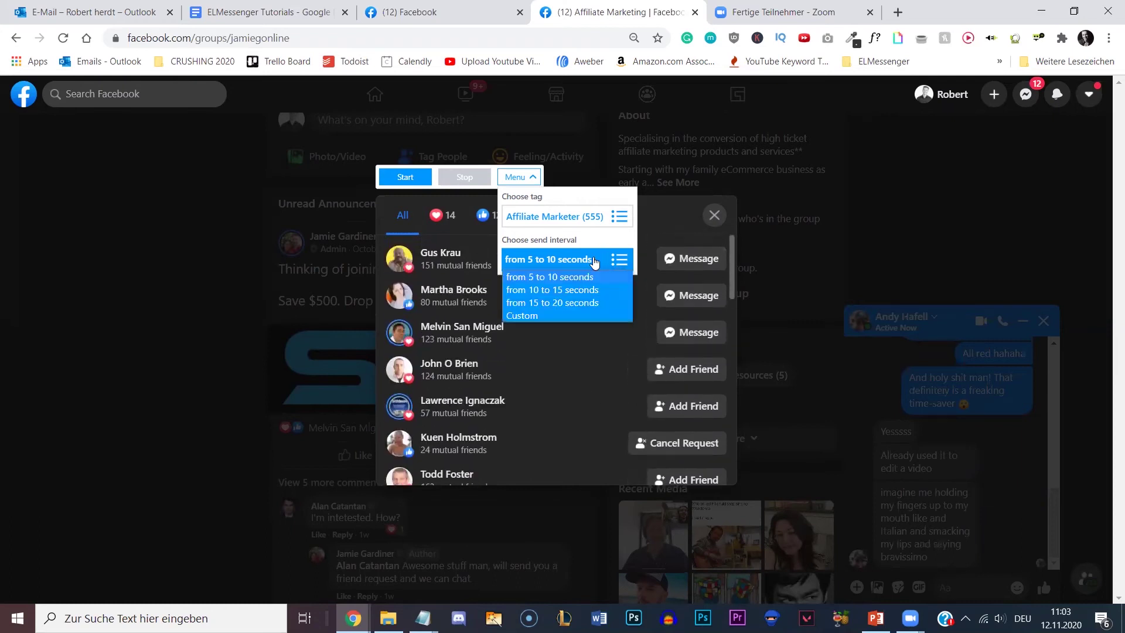
left_click(548, 302)
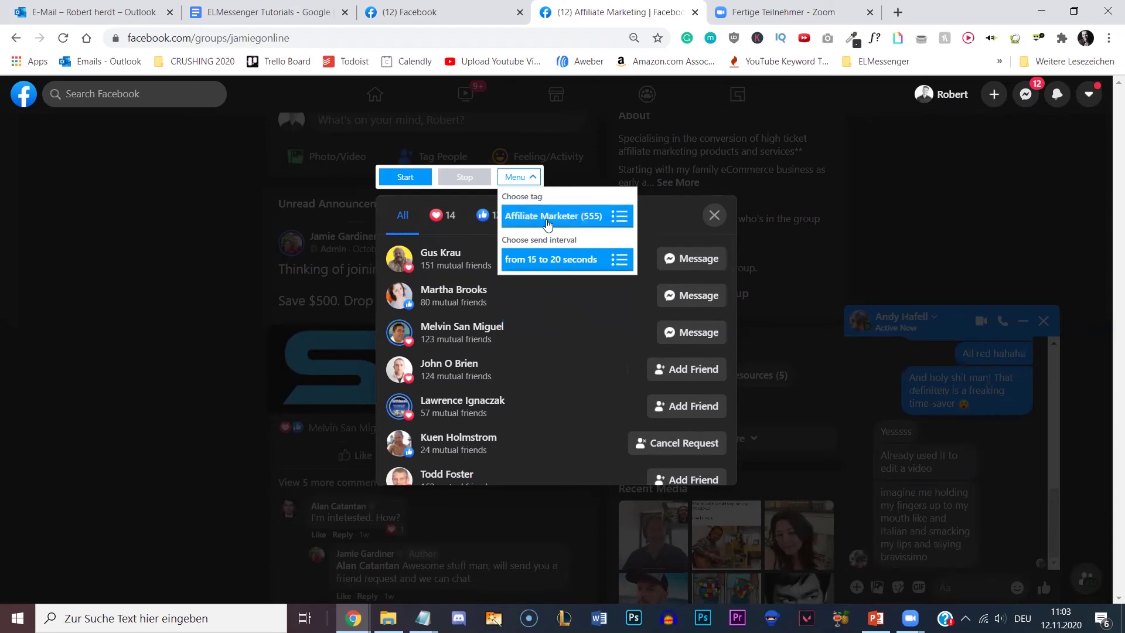
left_click(519, 178)
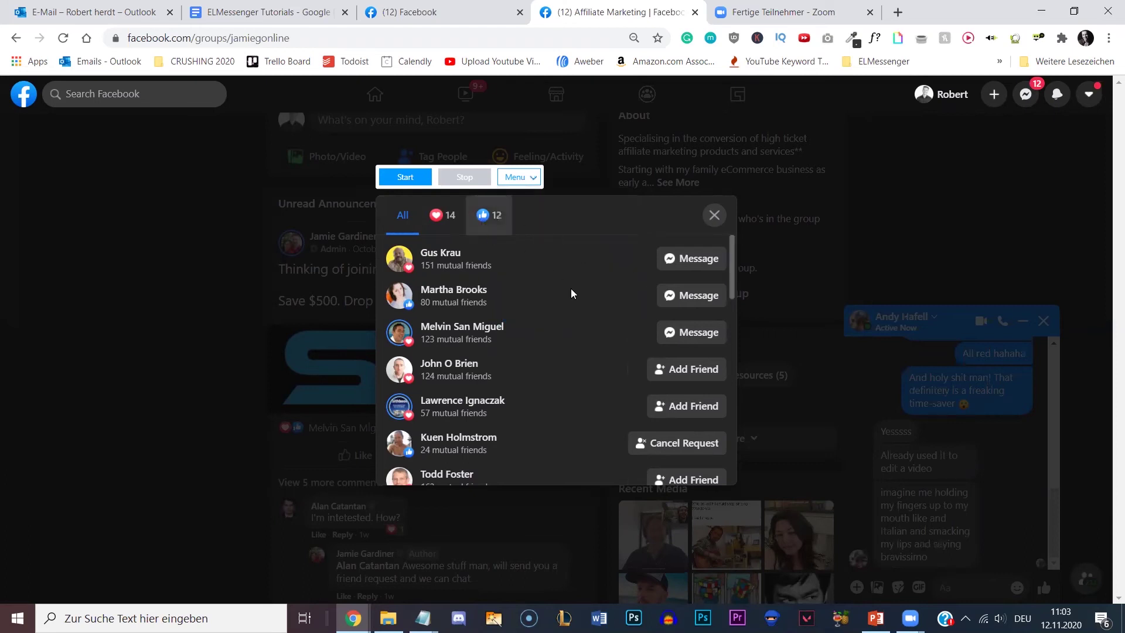
Run Post Friender on the people who reacted to the post, stop it after three sent messages, and close the reactions list
left_click(405, 178)
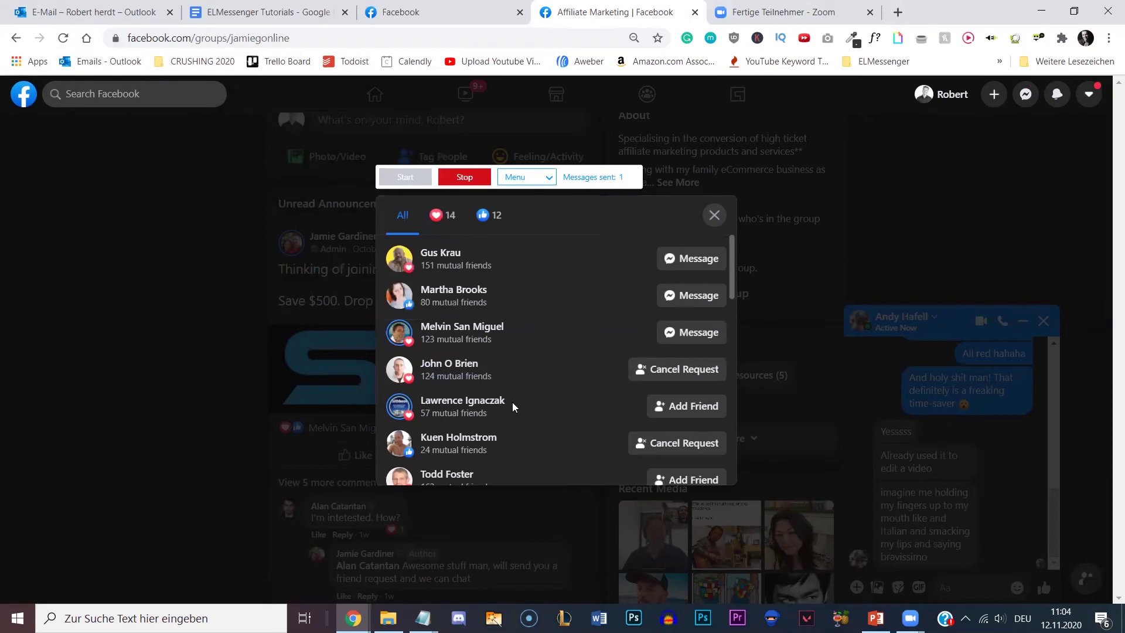
mouse_move(502, 405)
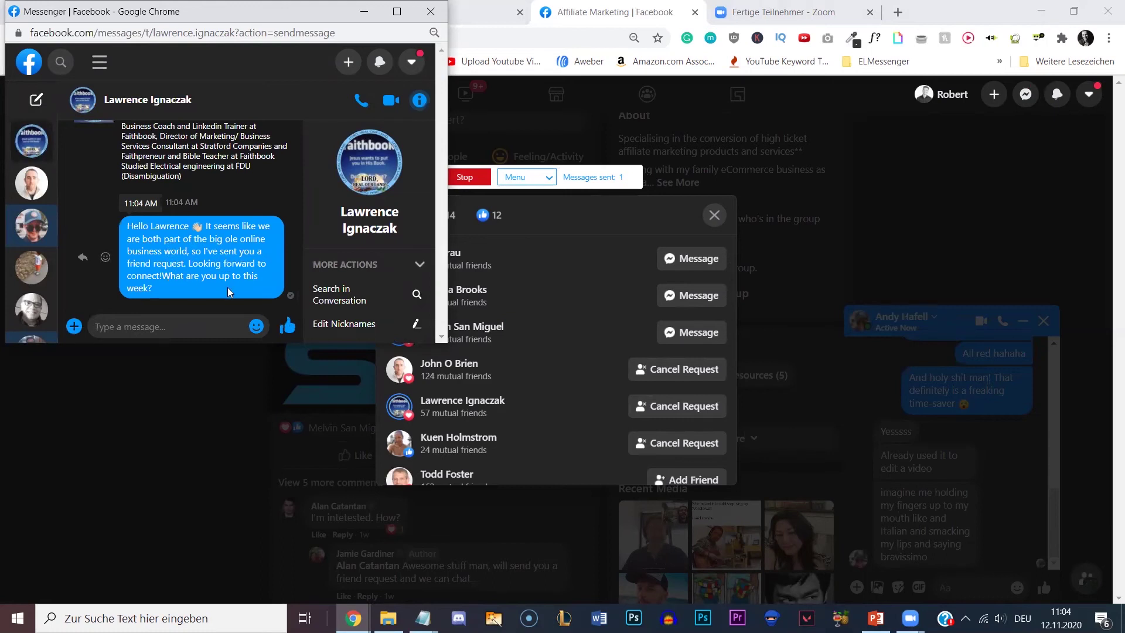
mouse_move(466, 403)
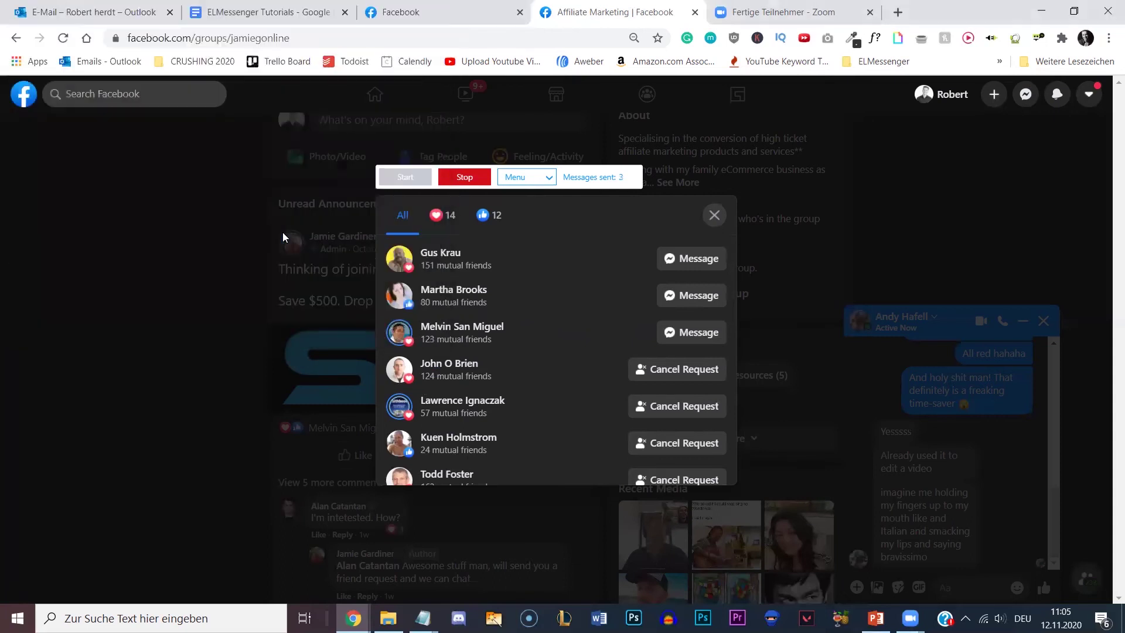
left_click(465, 178)
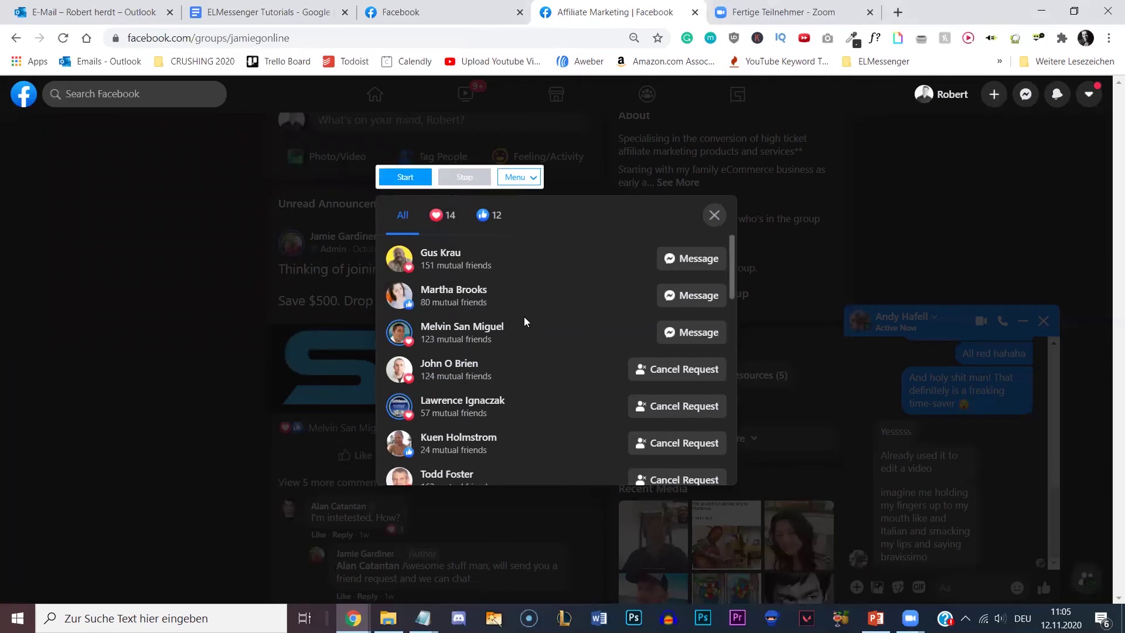
scroll(566, 331, "down", 1)
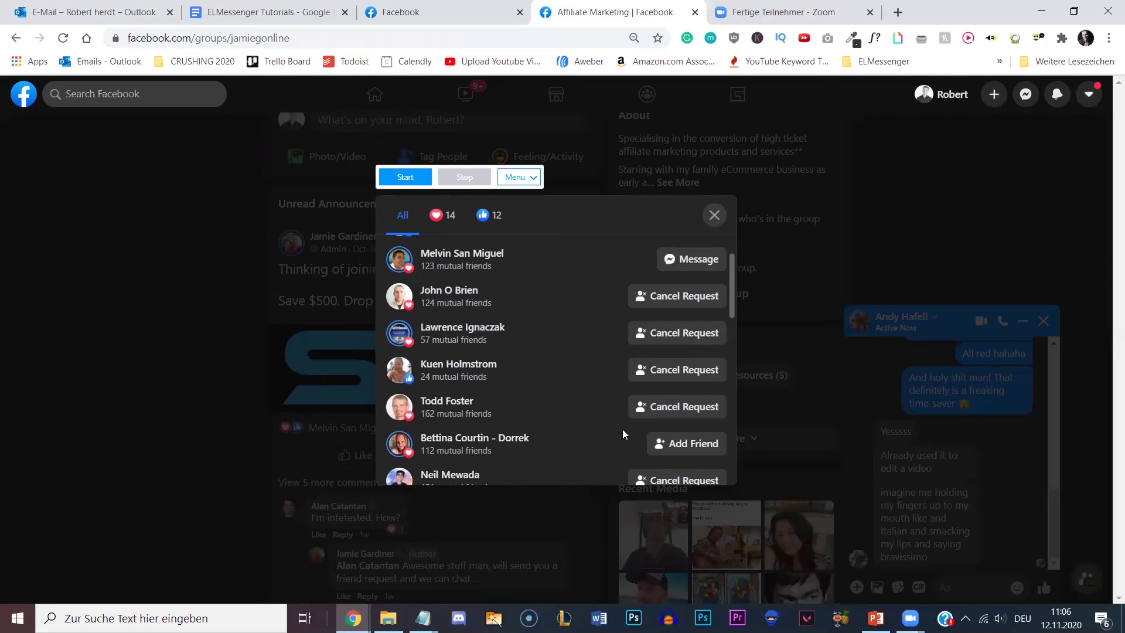
left_click(714, 215)
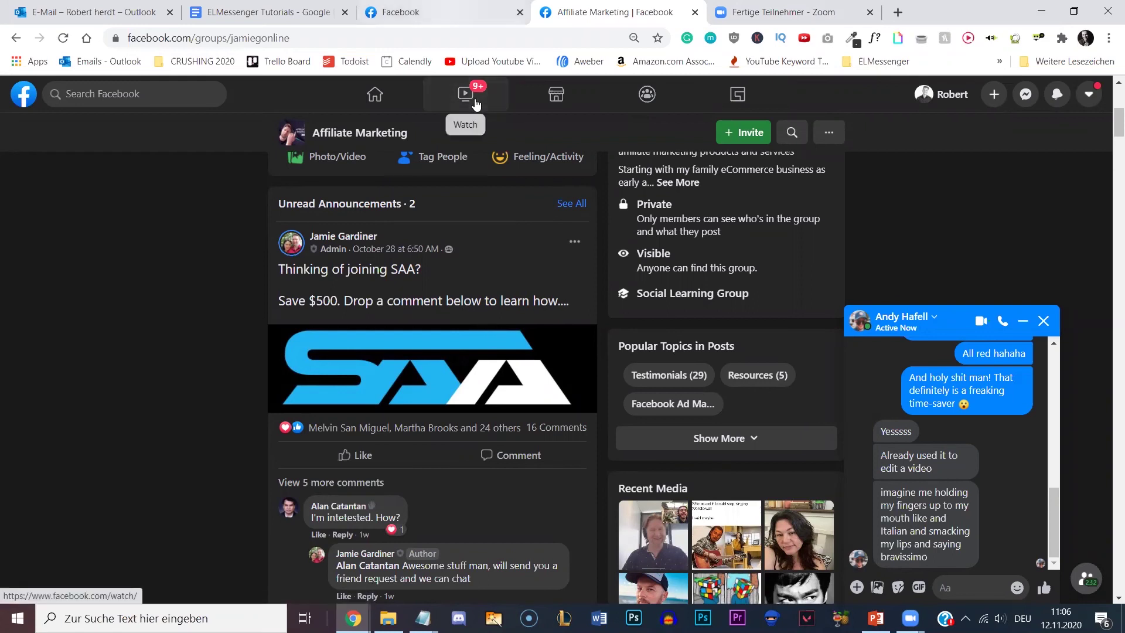
Switch to the Facebook news feed and view the people who reacted to the "magical $1k days and $10k months" post, closing the list
left_click(448, 13)
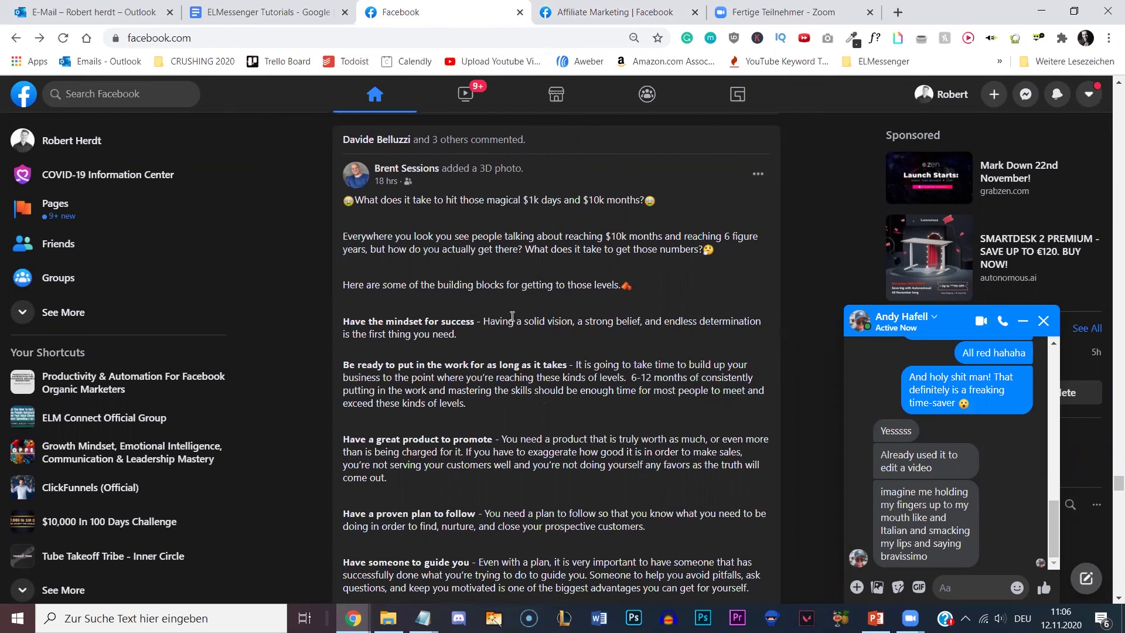
scroll(523, 296, "down", 3)
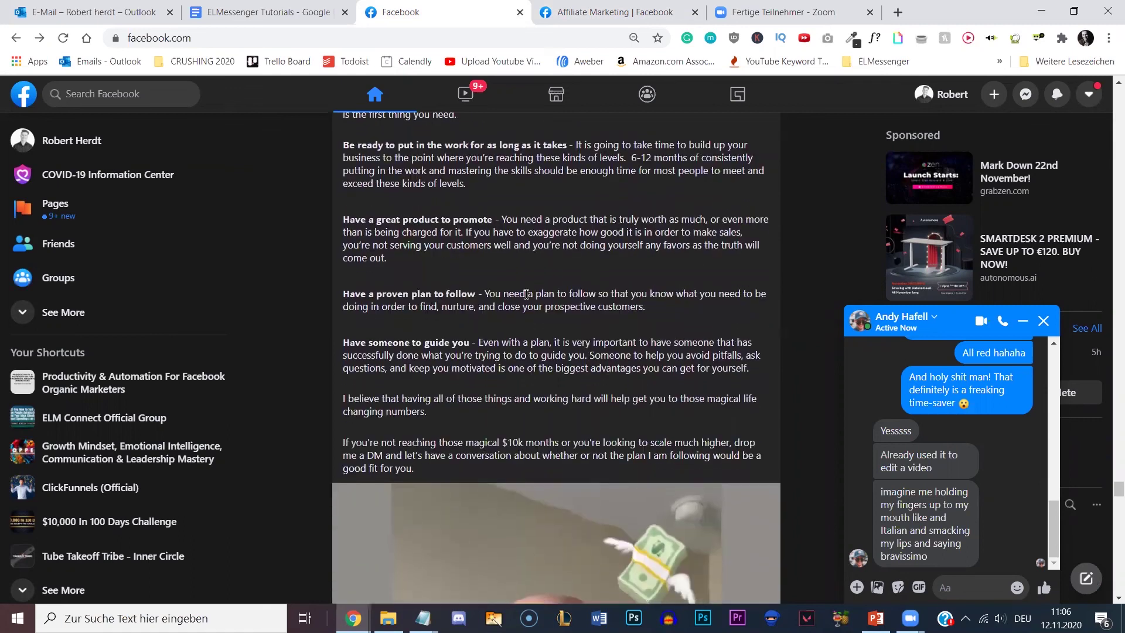
scroll(526, 293, "up", 3)
scroll(526, 293, "up", 3)
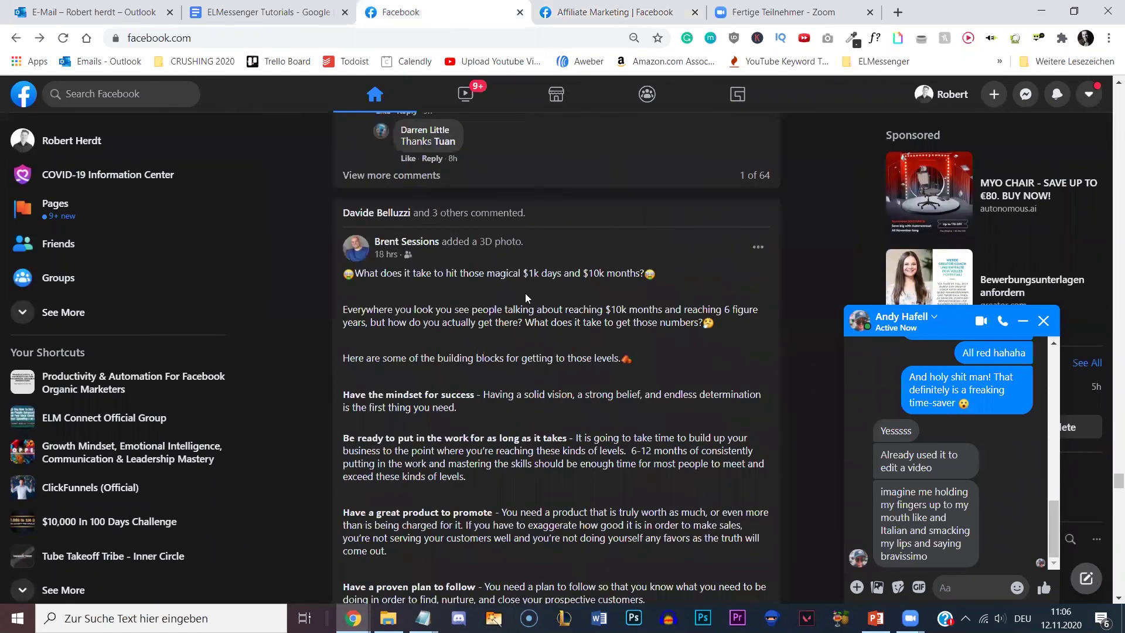
scroll(525, 292, "down", 2)
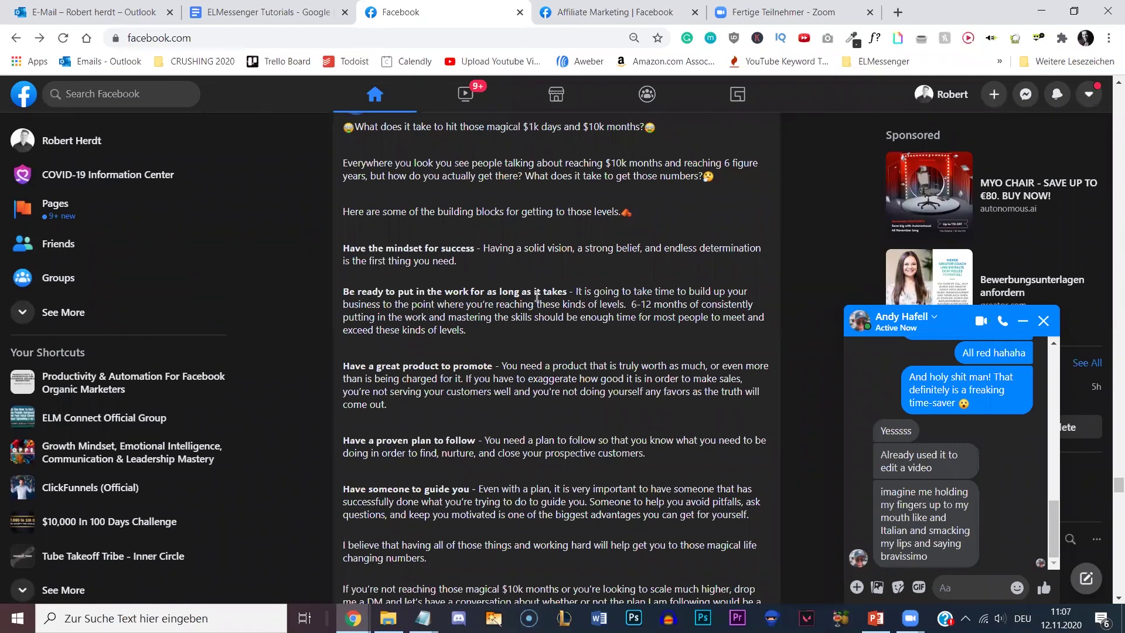
scroll(535, 296, "up", 5)
scroll(535, 297, "down", 12)
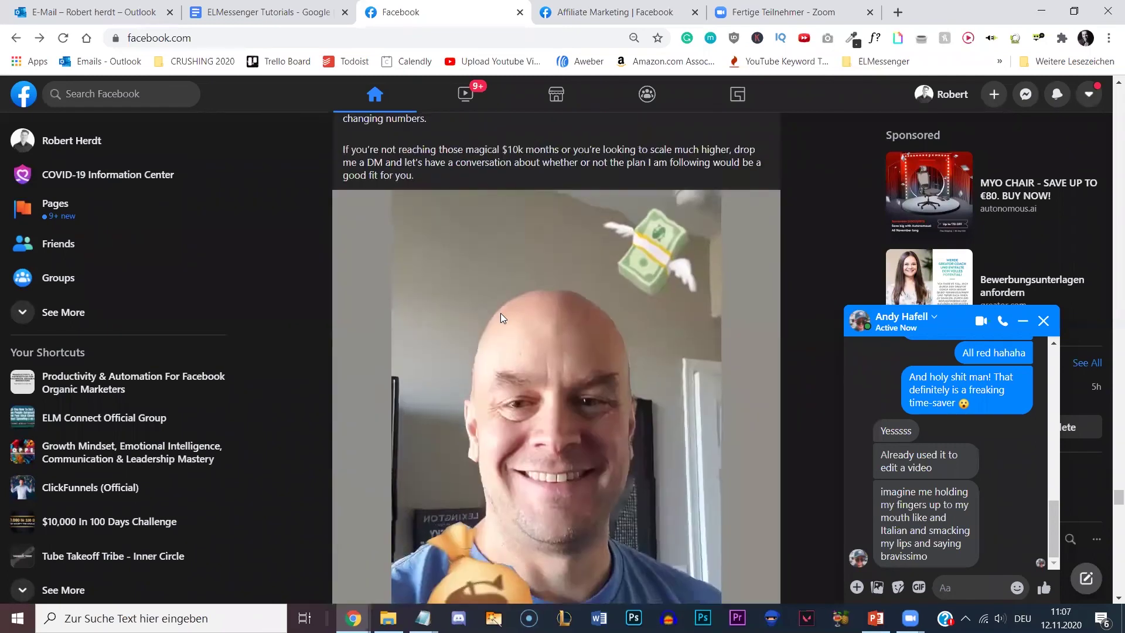
scroll(500, 313, "down", 4)
mouse_move(533, 482)
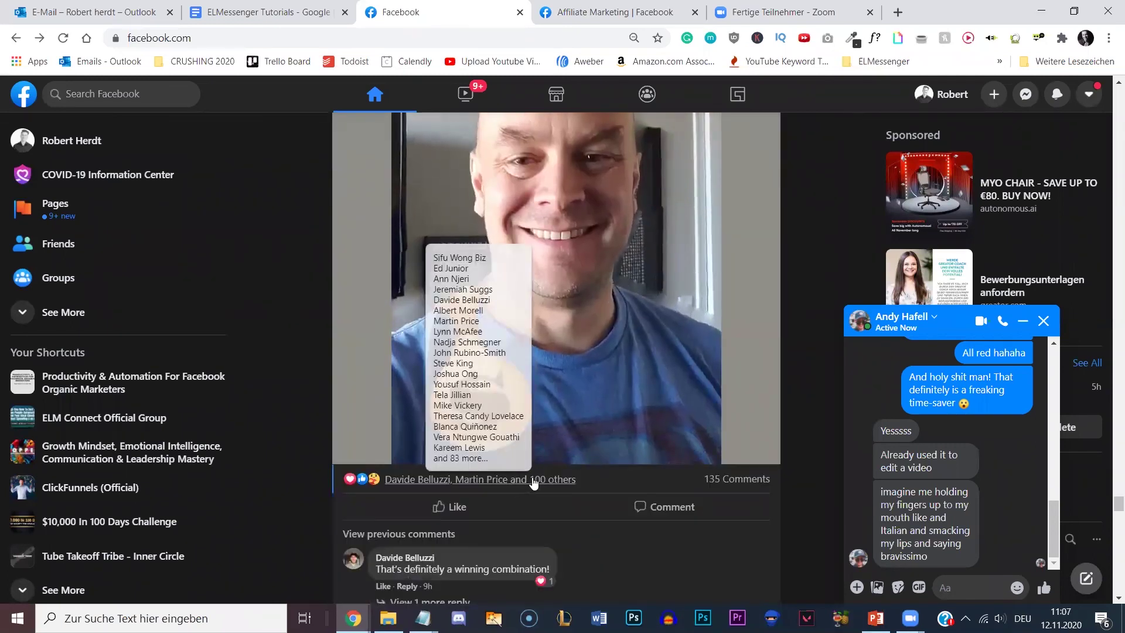
left_click(533, 480)
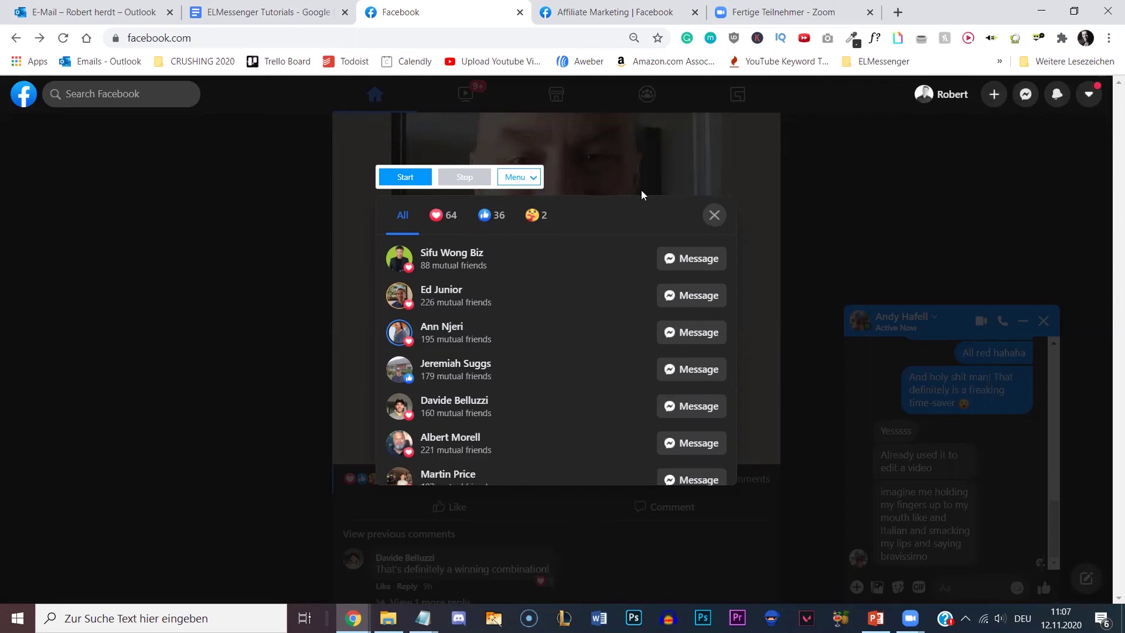
left_click(714, 215)
Open the ELMessenger Pro browser extension
left_click(1037, 38)
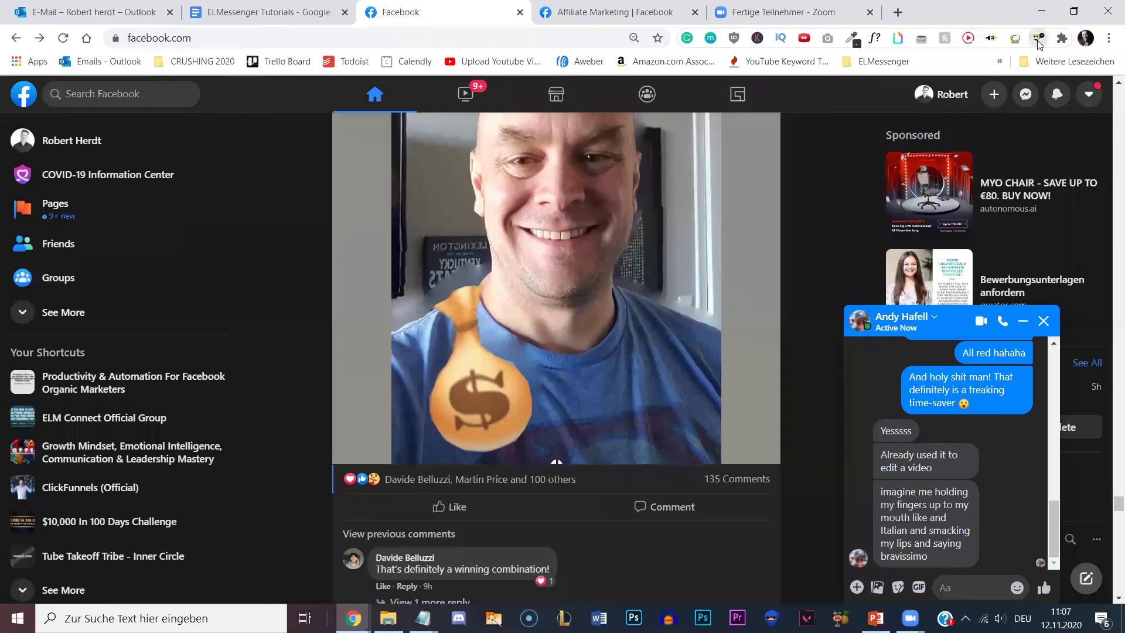